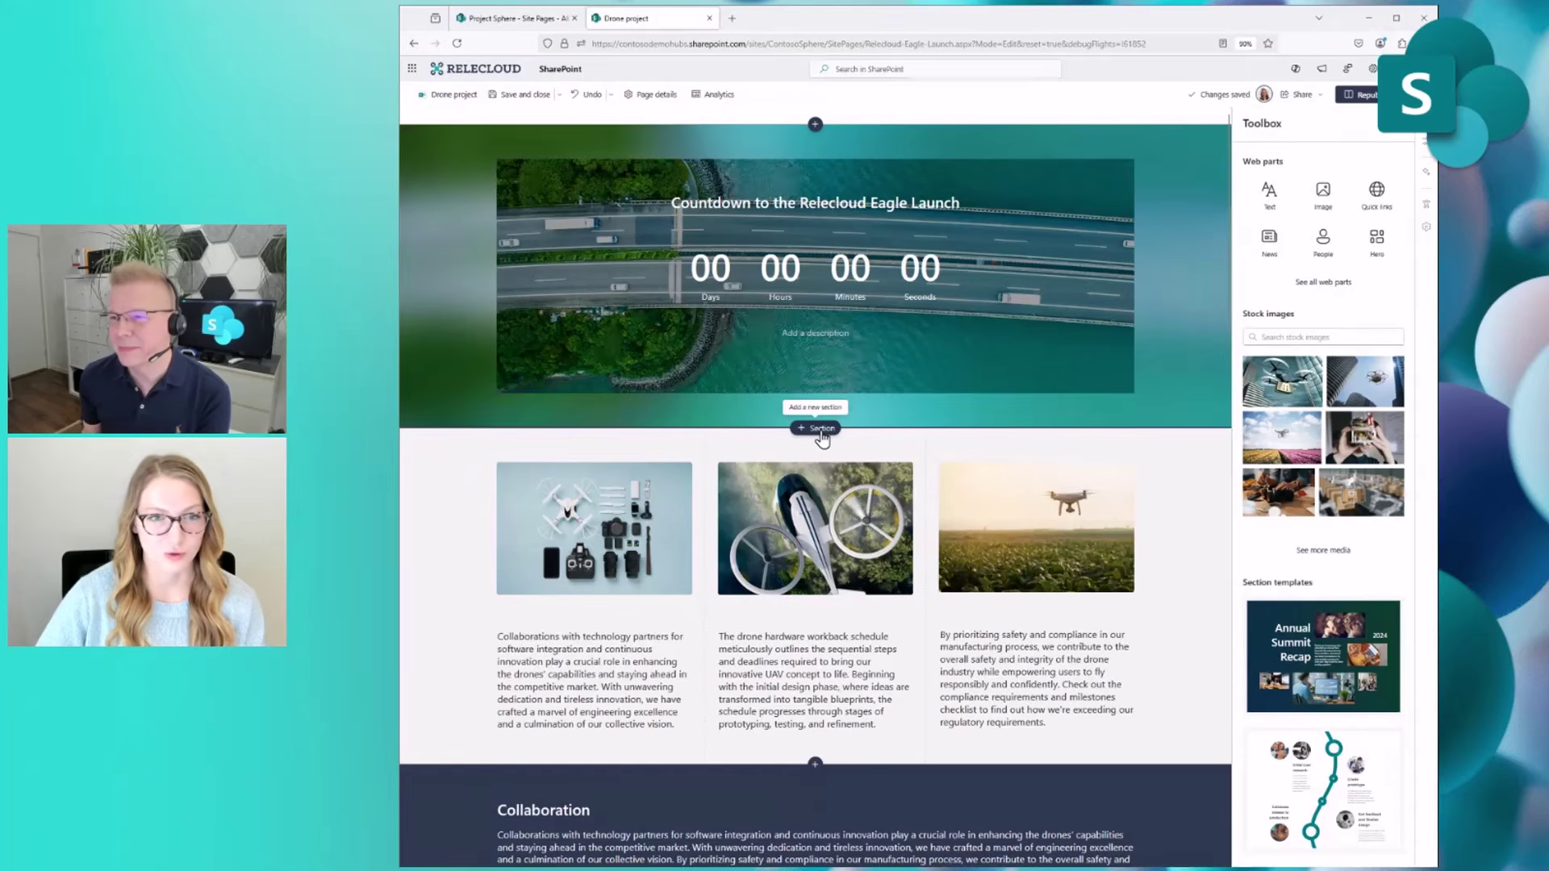
Add a flexible section below the hero with a drone-over-tulip-field stock image on its left
{"action": "left_click", "coordinate": [821, 429]}
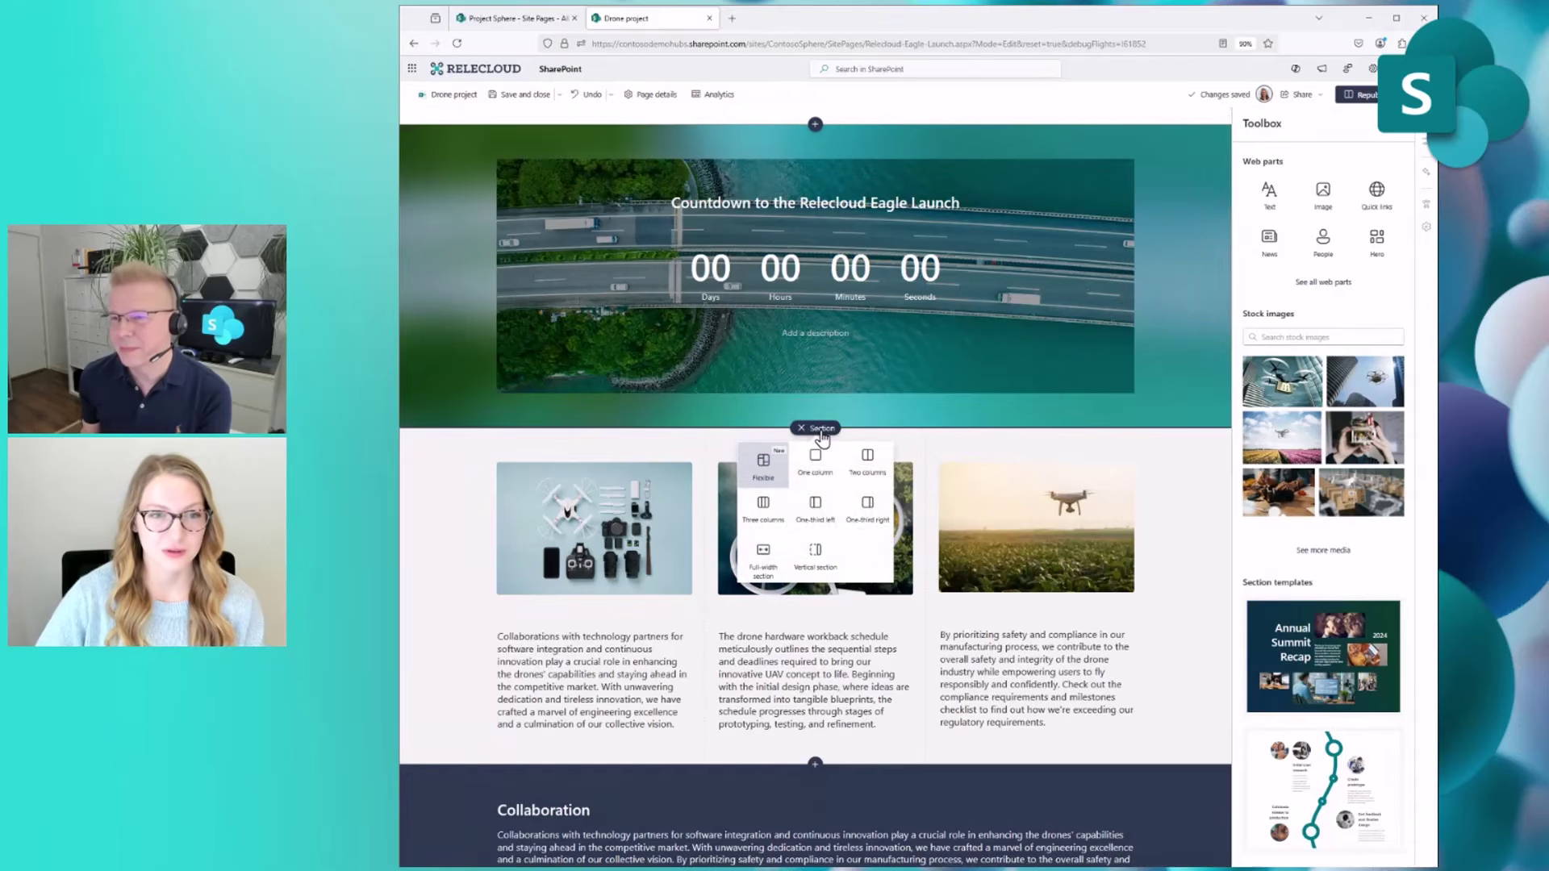
{"action": "left_click", "coordinate": [766, 479]}
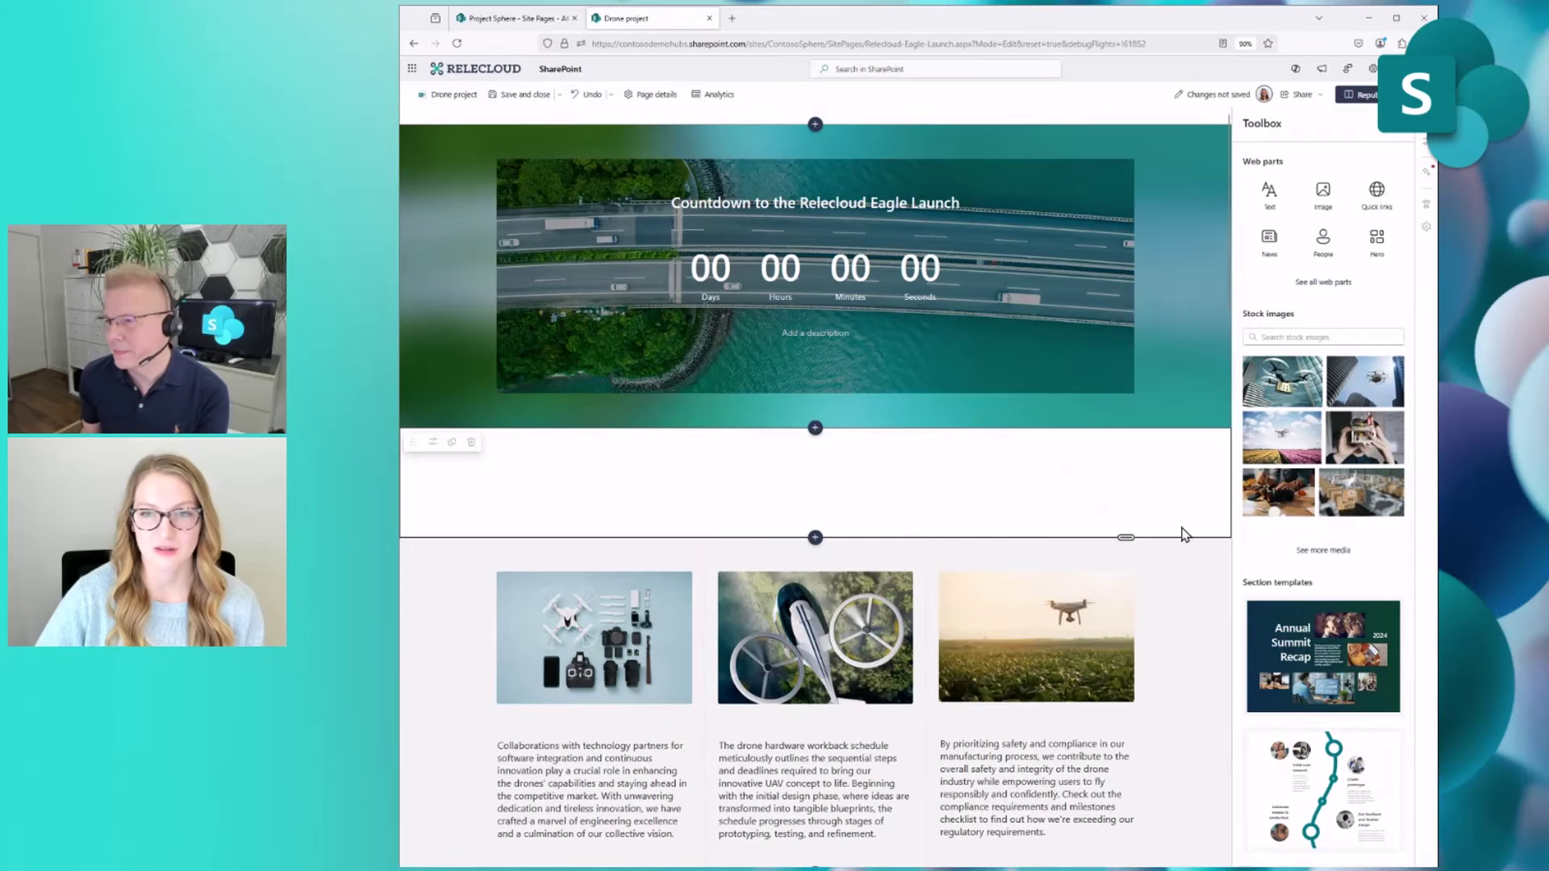
{"action": "left_click_drag", "start_coordinate": [1283, 436], "coordinate": [1010, 453]}
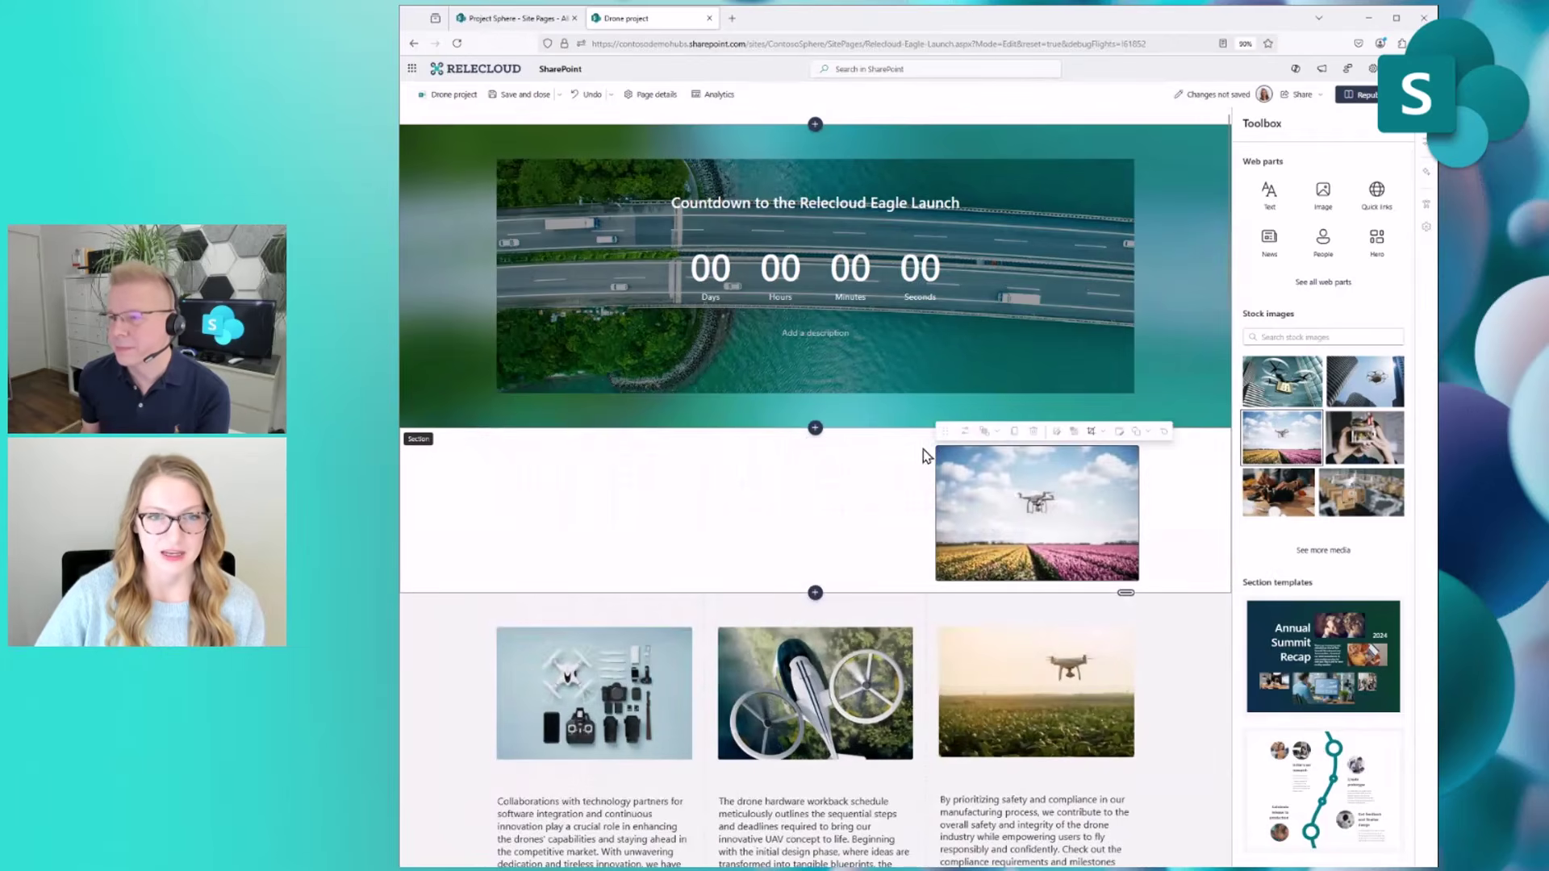
{"action": "left_click_drag", "start_coordinate": [944, 431], "coordinate": [557, 442]}
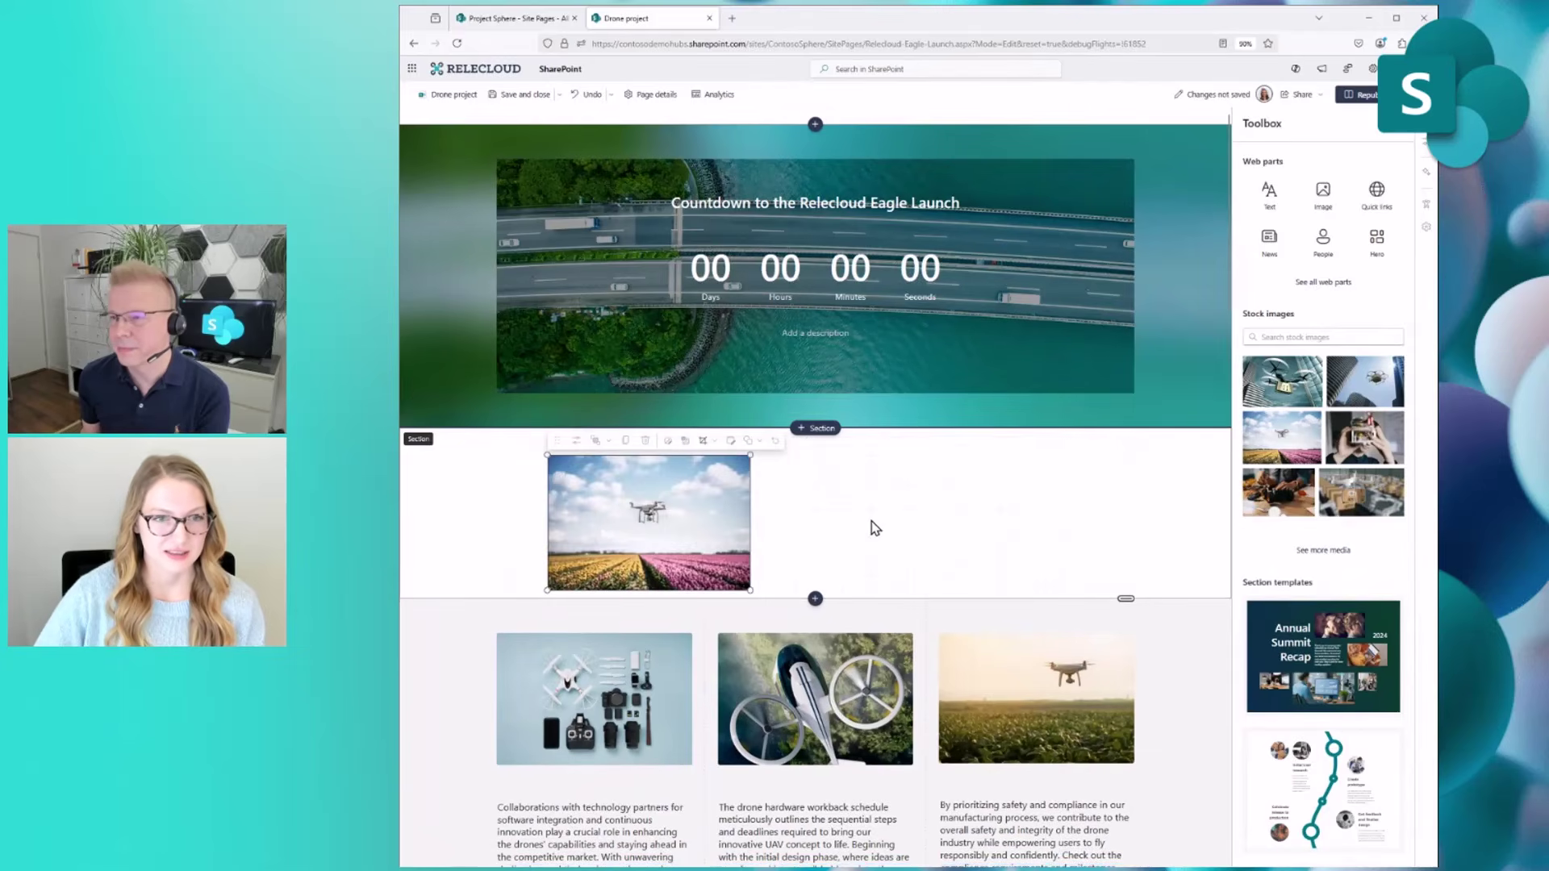
Make the new section taller and resize the tulip field drone image
{"action": "left_click", "coordinate": [871, 522]}
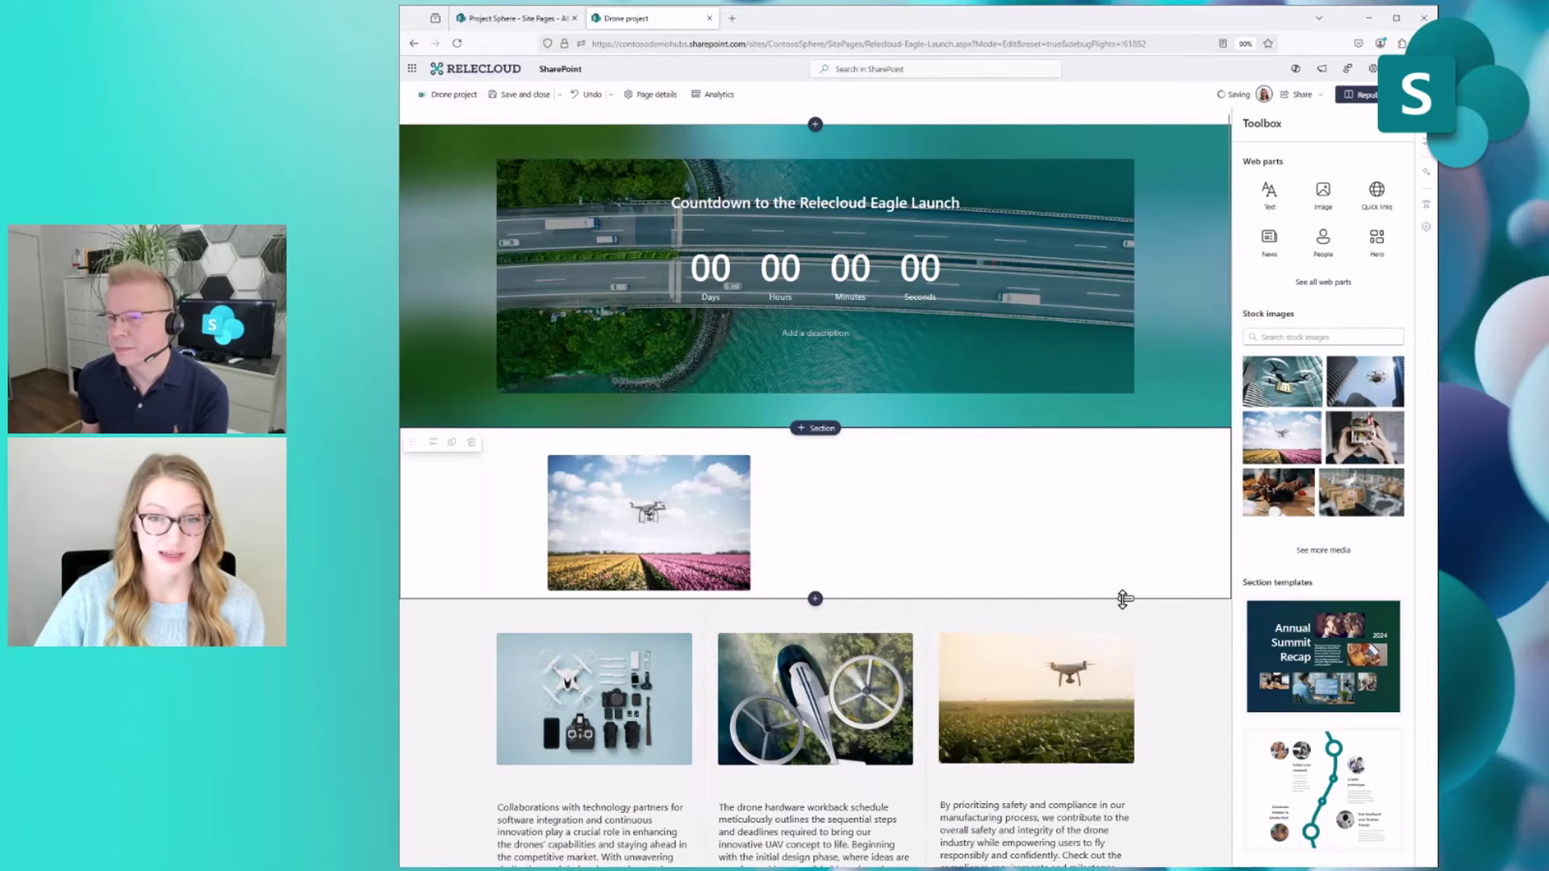
{"action": "left_click_drag", "start_coordinate": [1125, 599], "coordinate": [1125, 658]}
{"action": "left_click", "coordinate": [643, 506]}
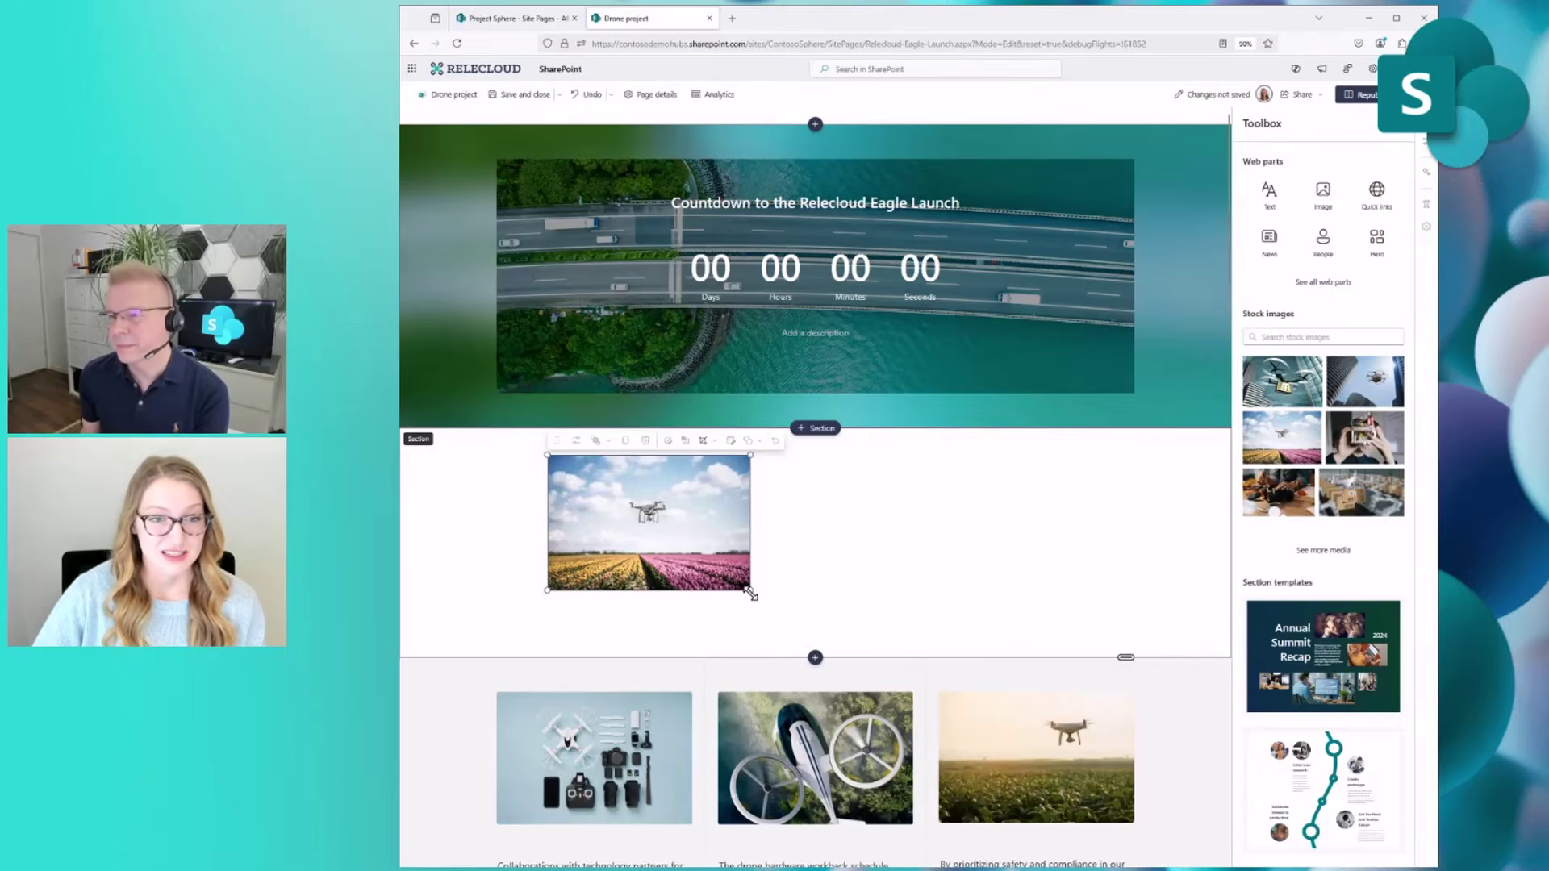
{"action": "mouse_move", "coordinate": [751, 594]}
{"action": "left_mouse_down"}
{"action": "mouse_move", "coordinate": [774, 621]}
{"action": "mouse_move", "coordinate": [675, 541]}
{"action": "mouse_move", "coordinate": [798, 622]}
{"action": "mouse_move", "coordinate": [741, 583]}
{"action": "left_mouse_up"}
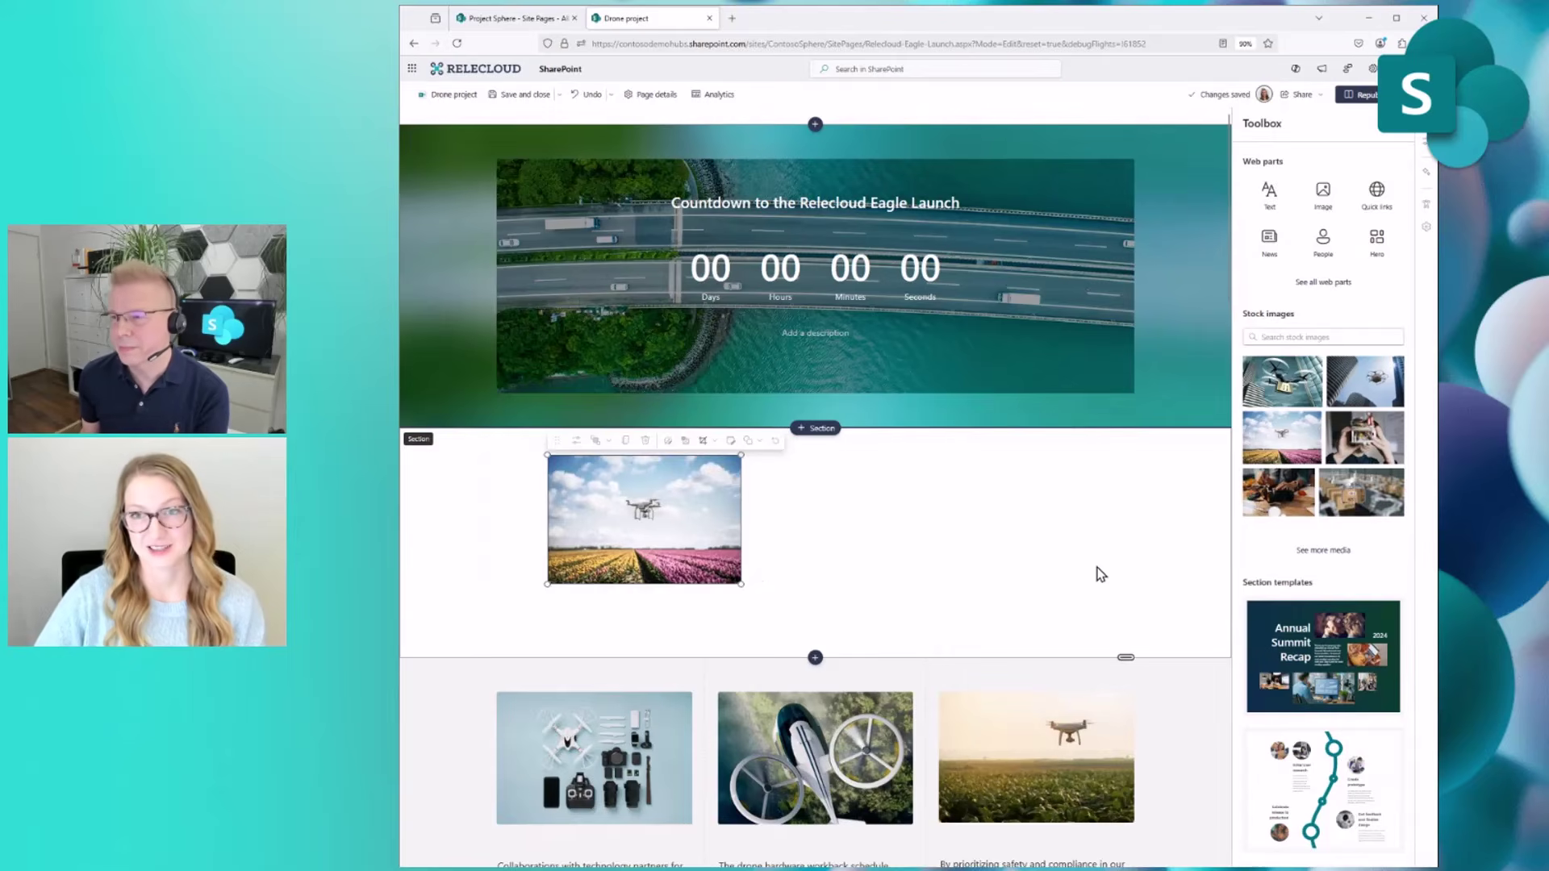
In the Versatility section, shrink the blue drone image slightly
{"action": "scroll", "coordinate": [1082, 566], "scroll_direction": "down", "scroll_amount": 6}
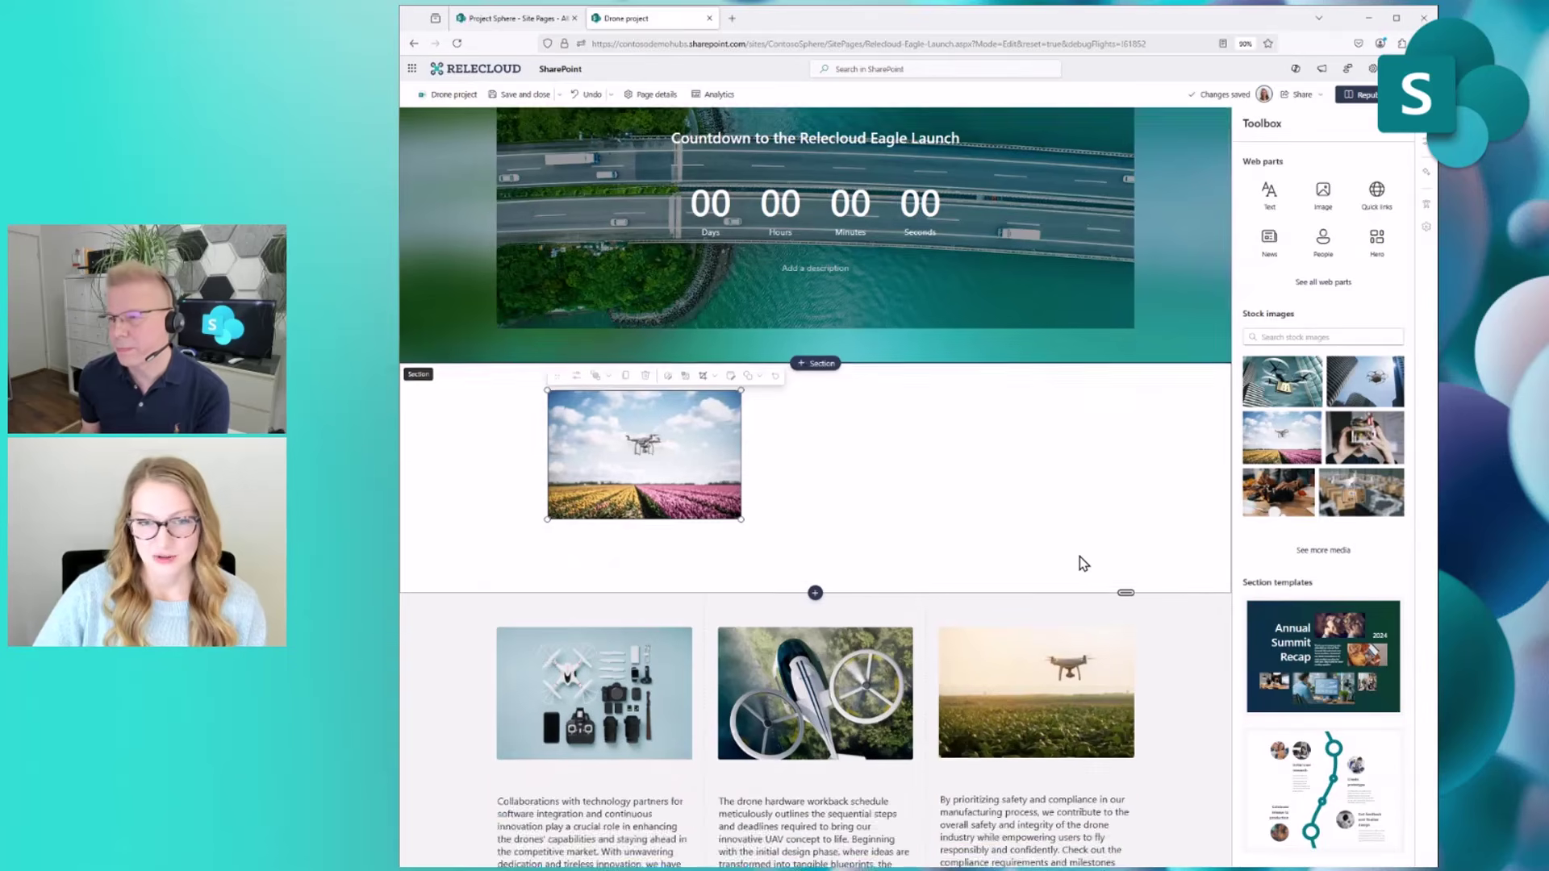
{"action": "scroll", "coordinate": [1163, 566], "scroll_direction": "down", "scroll_amount": 5}
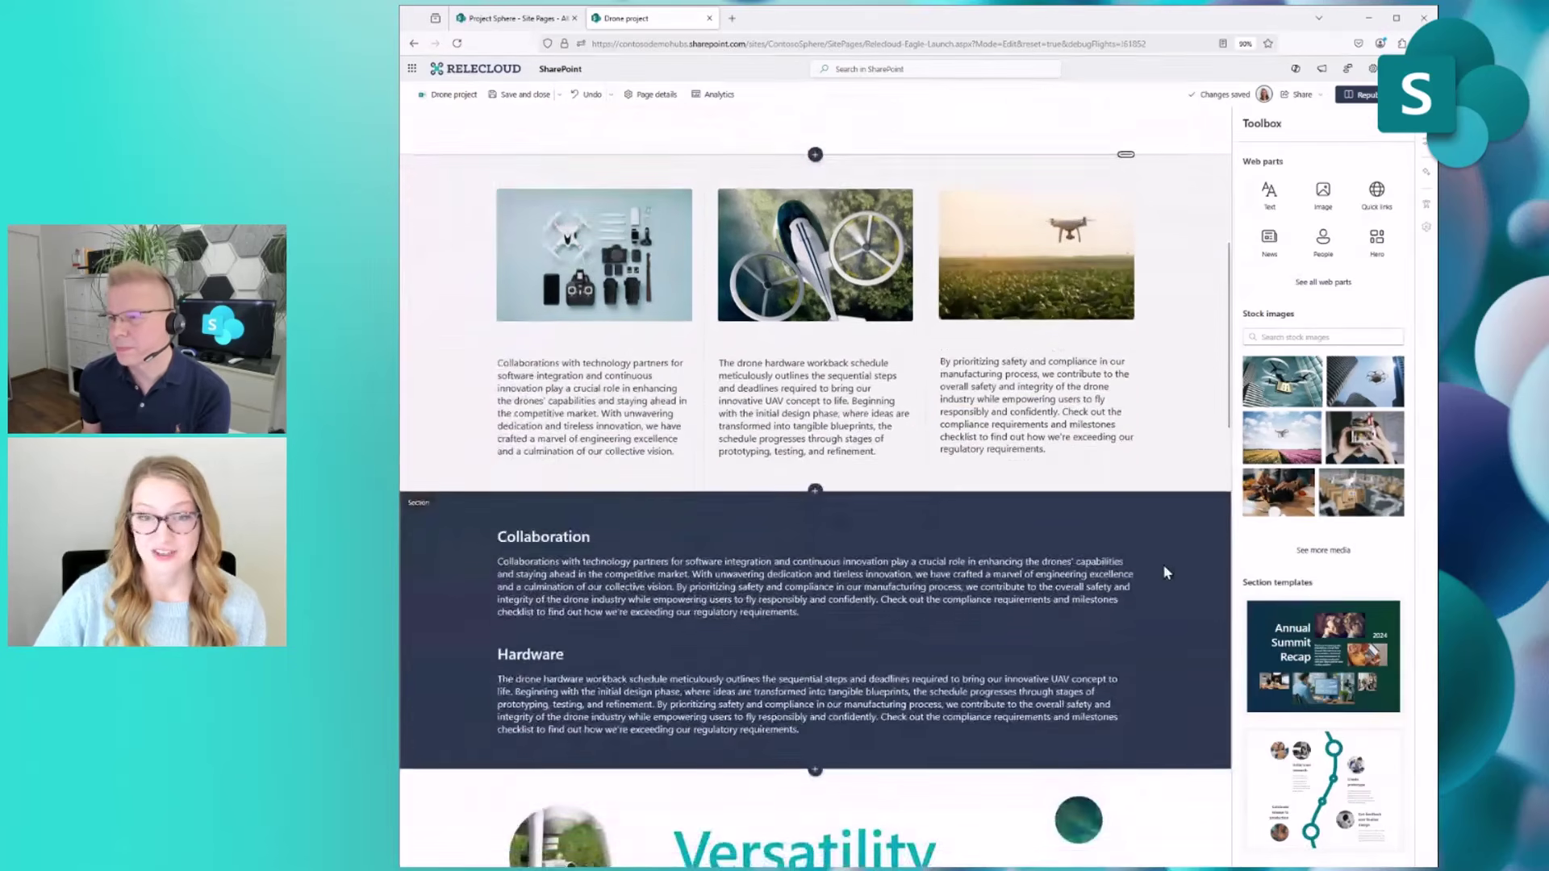
{"action": "scroll", "coordinate": [1162, 549], "scroll_direction": "down", "scroll_amount": 2}
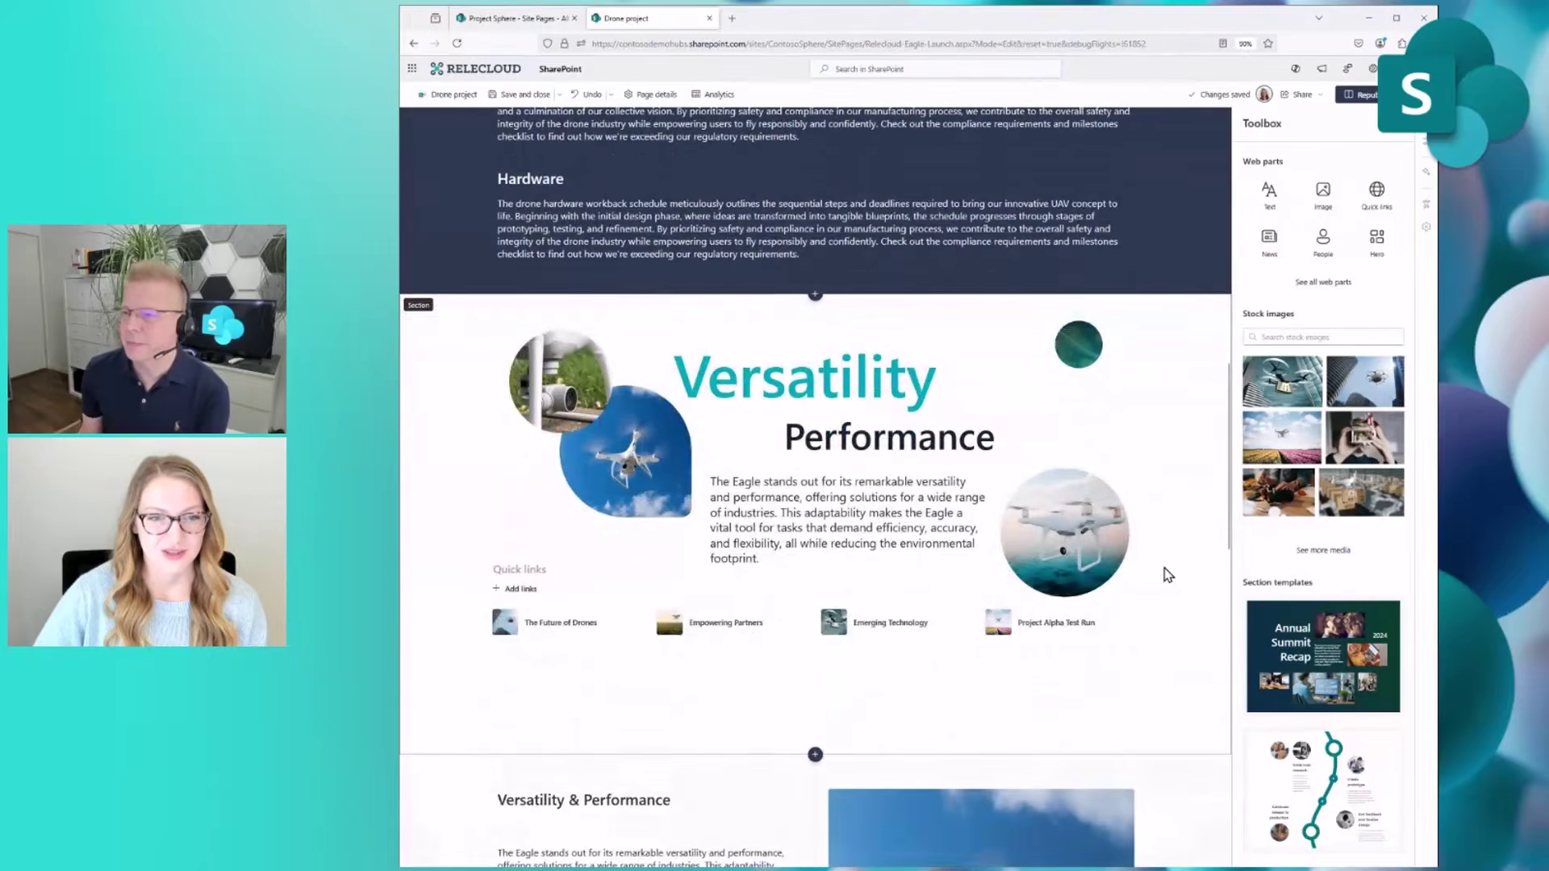
{"action": "left_click", "coordinate": [1154, 487]}
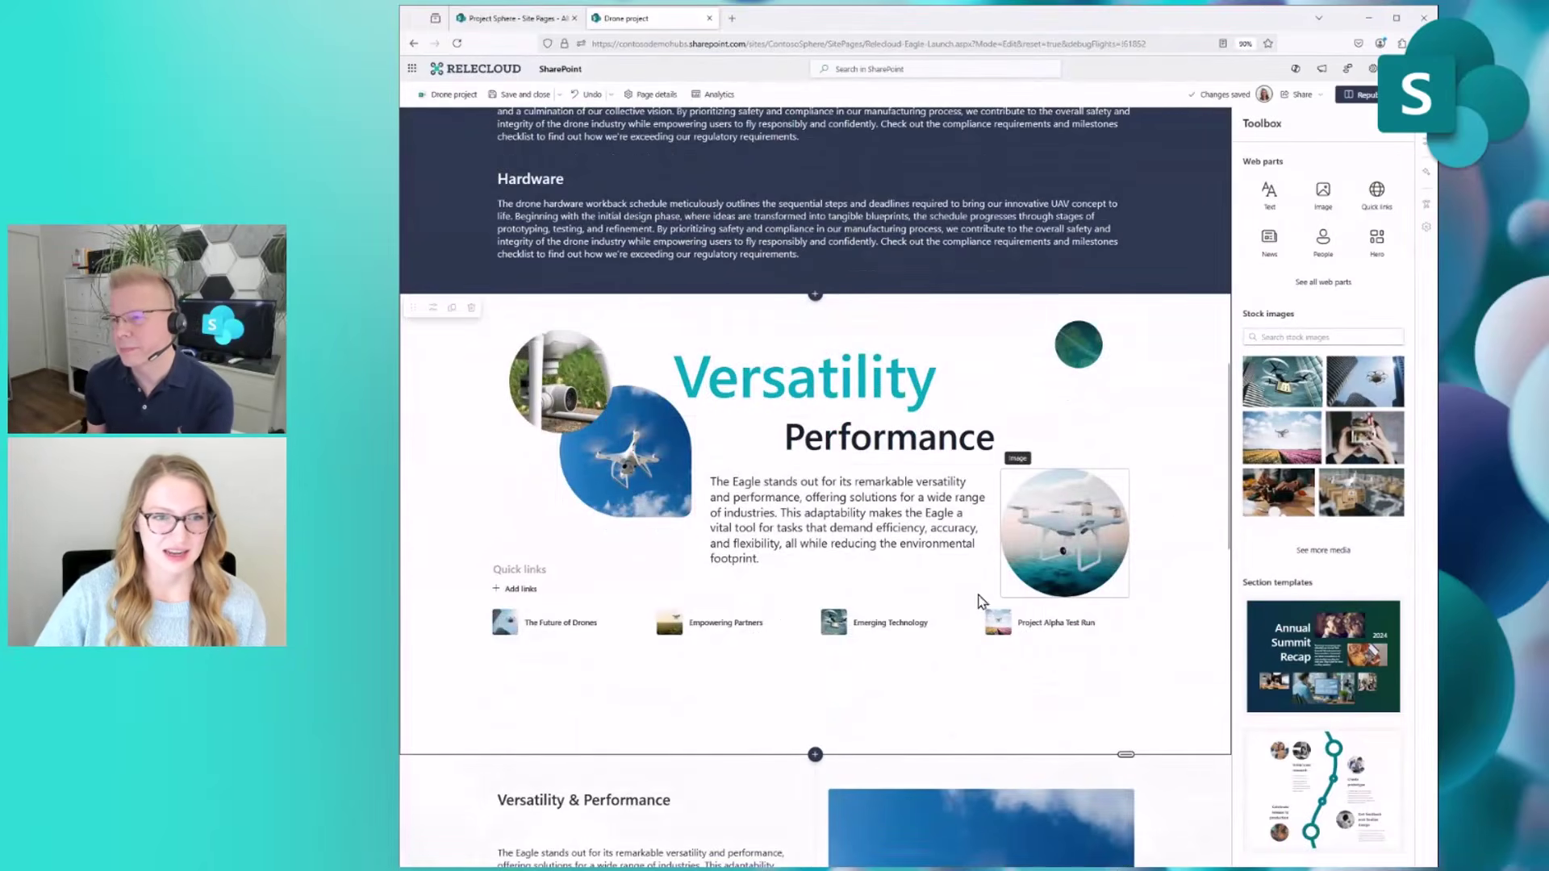
{"action": "left_click", "coordinate": [696, 579]}
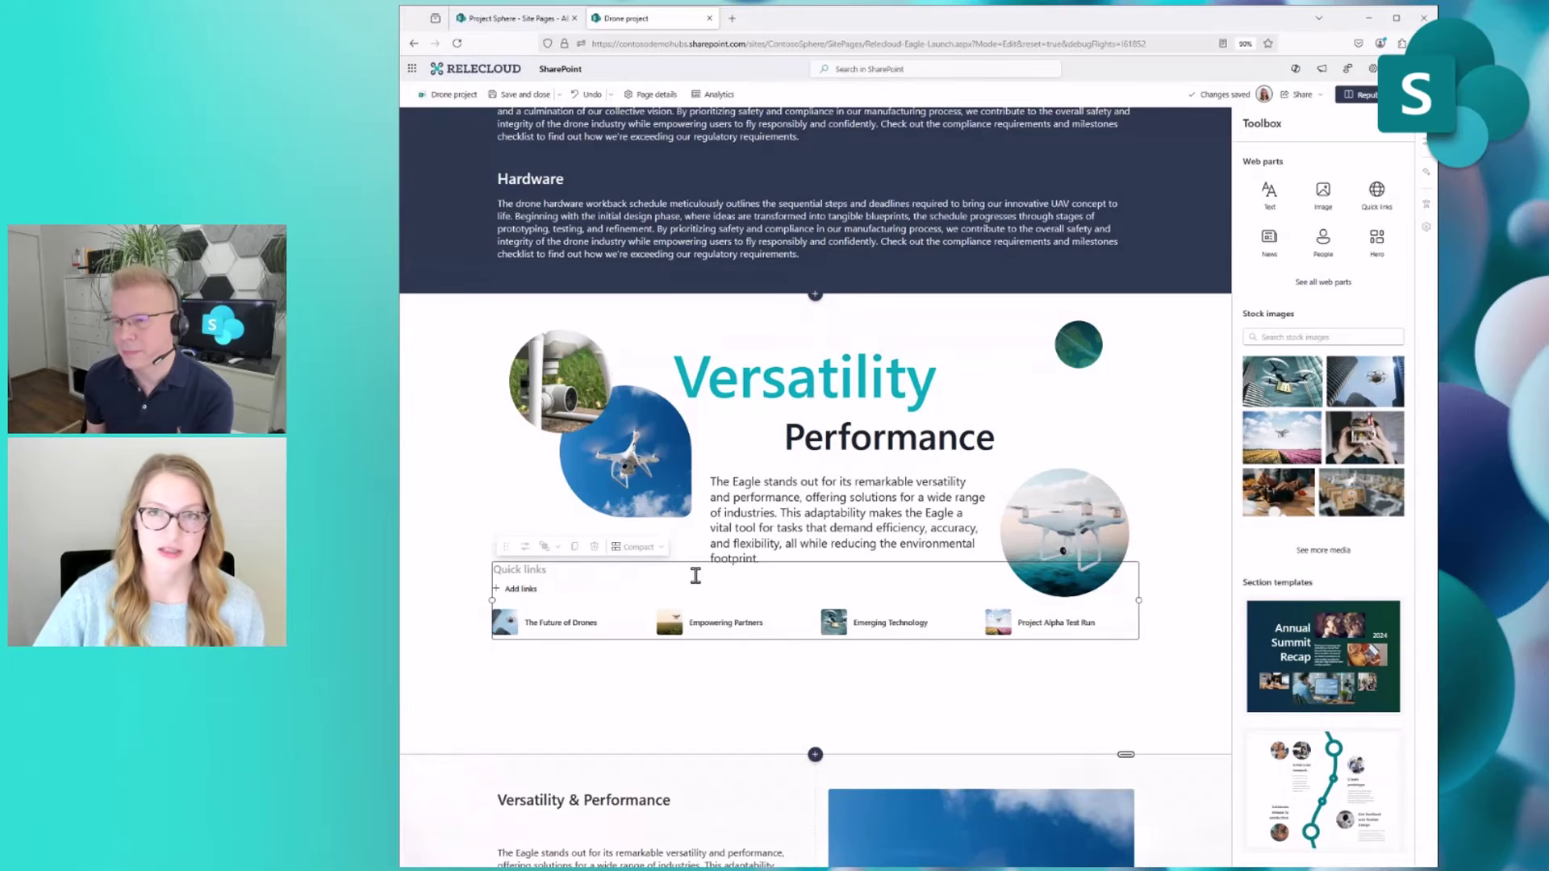
{"action": "left_click", "coordinate": [648, 475]}
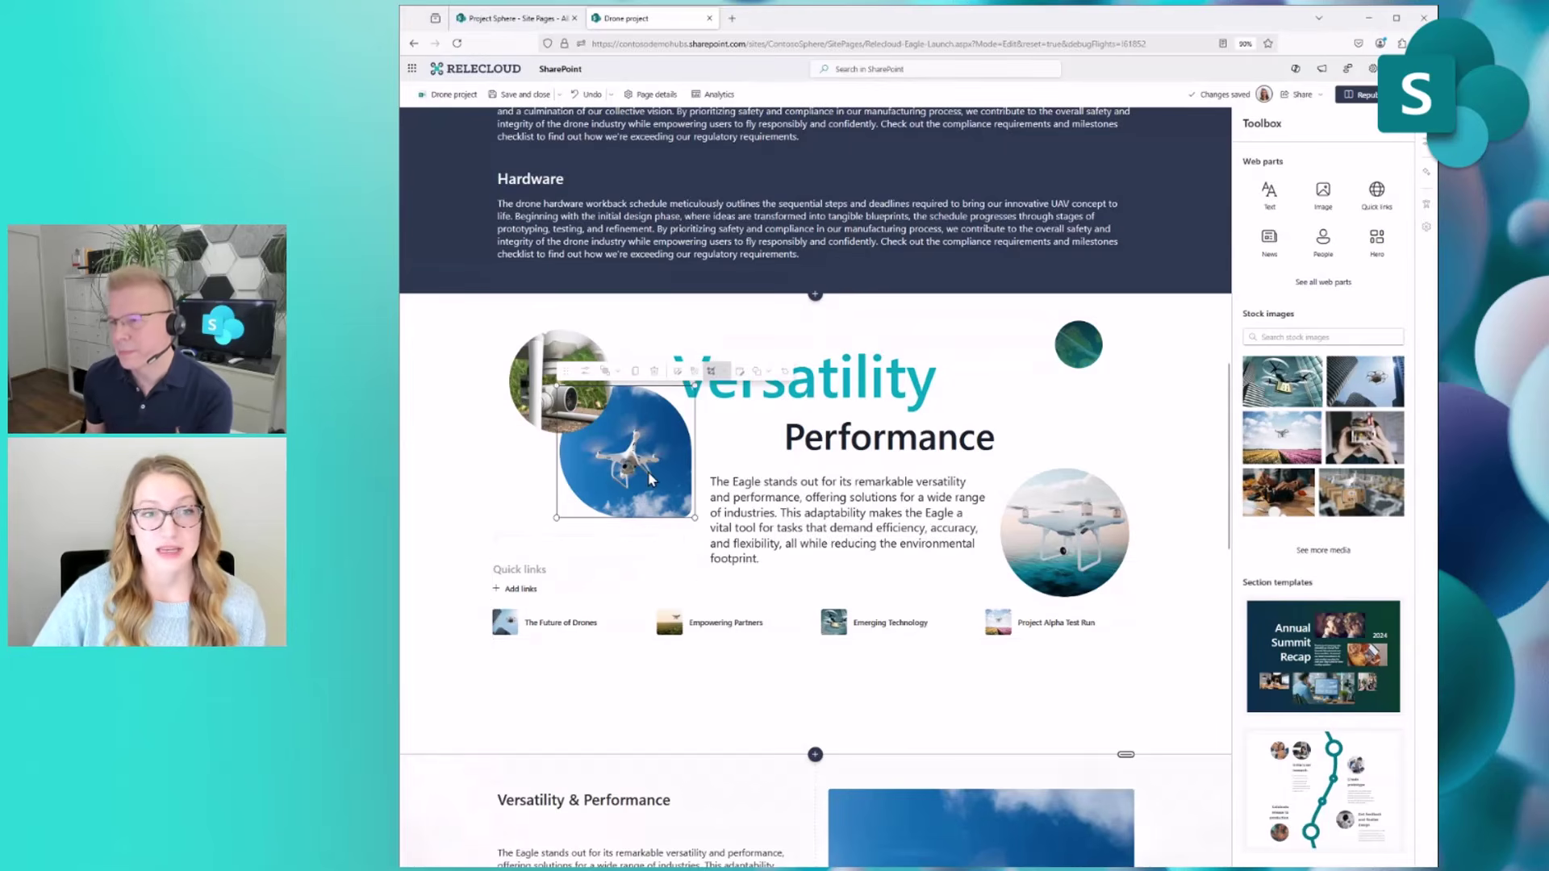
{"action": "mouse_move", "coordinate": [694, 519]}
{"action": "left_mouse_down"}
{"action": "mouse_move", "coordinate": [660, 502]}
{"action": "mouse_move", "coordinate": [688, 529]}
{"action": "left_mouse_up"}
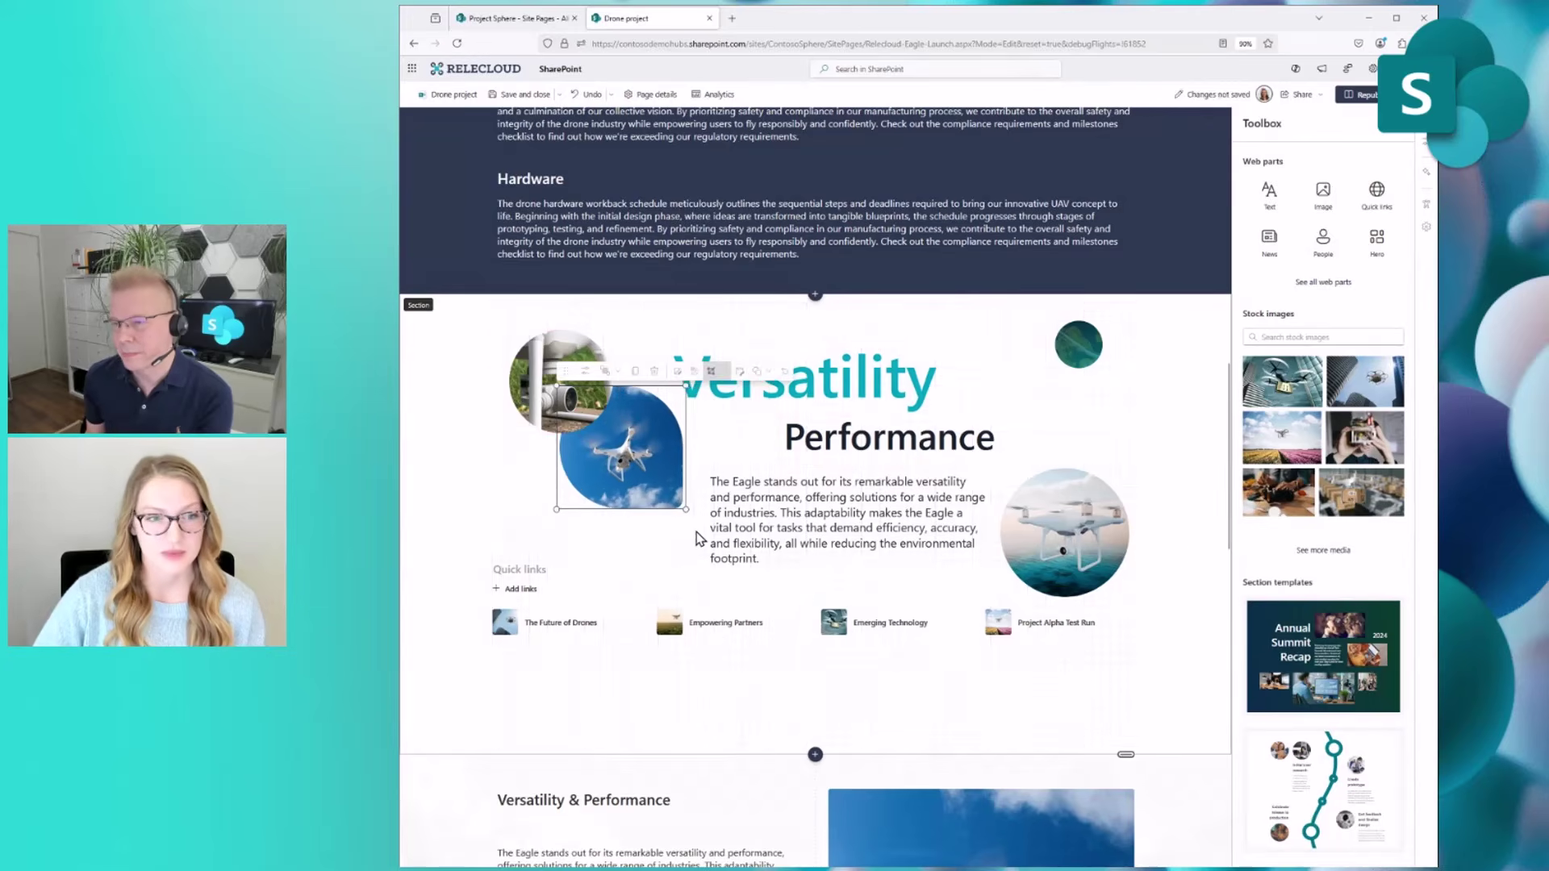
Narrow the Quick links part and drag the section bottom up to remove empty space
{"action": "left_click", "coordinate": [799, 593]}
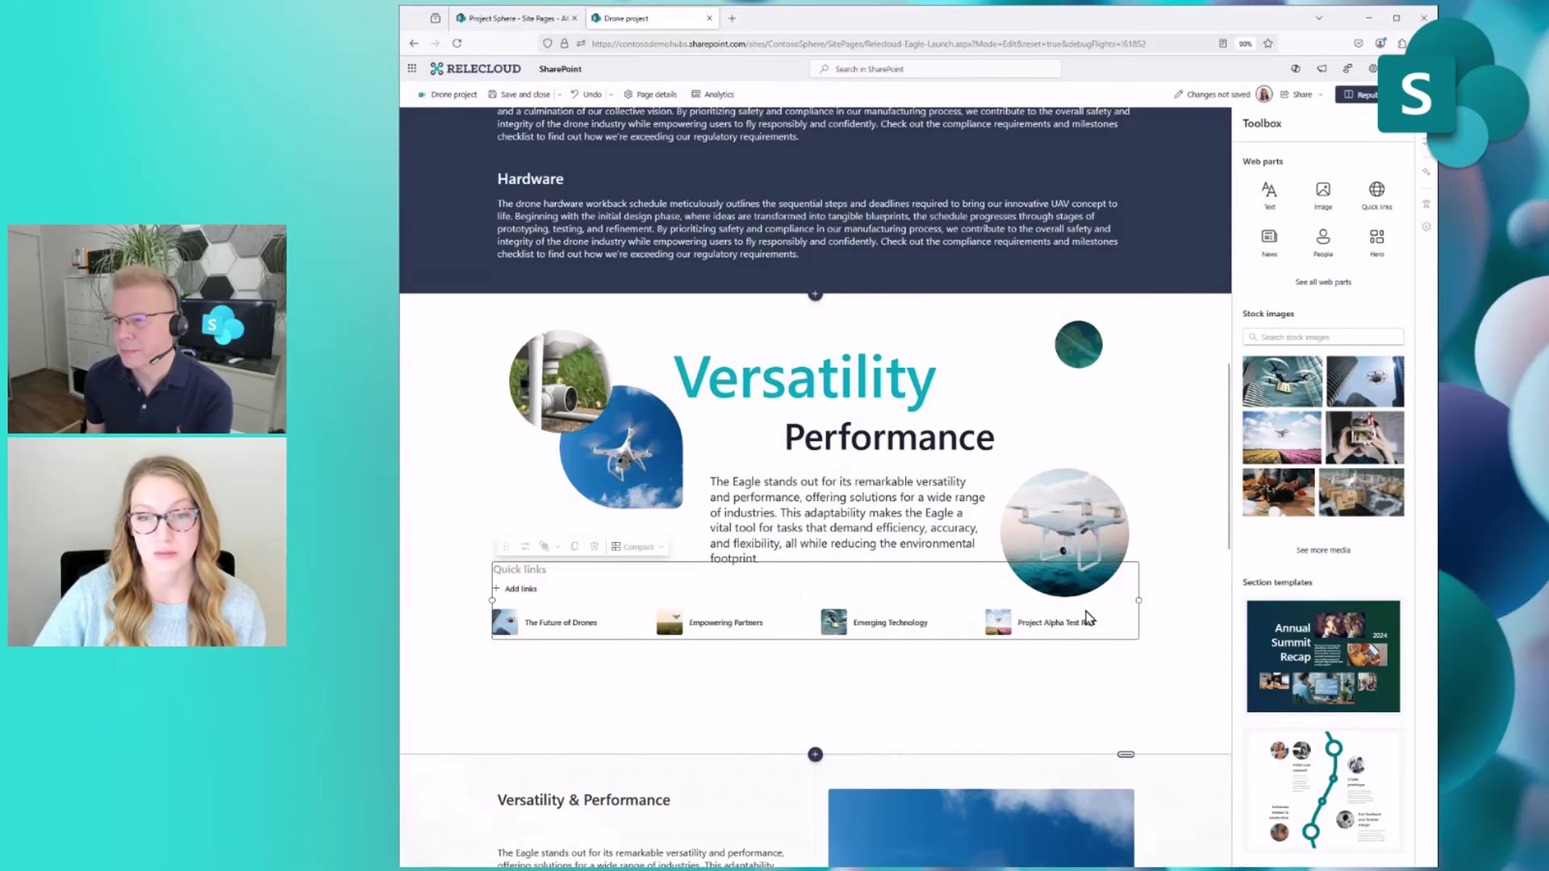
{"action": "mouse_move", "coordinate": [1138, 602]}
{"action": "left_mouse_down"}
{"action": "mouse_move", "coordinate": [765, 622]}
{"action": "mouse_move", "coordinate": [1138, 617]}
{"action": "left_mouse_up"}
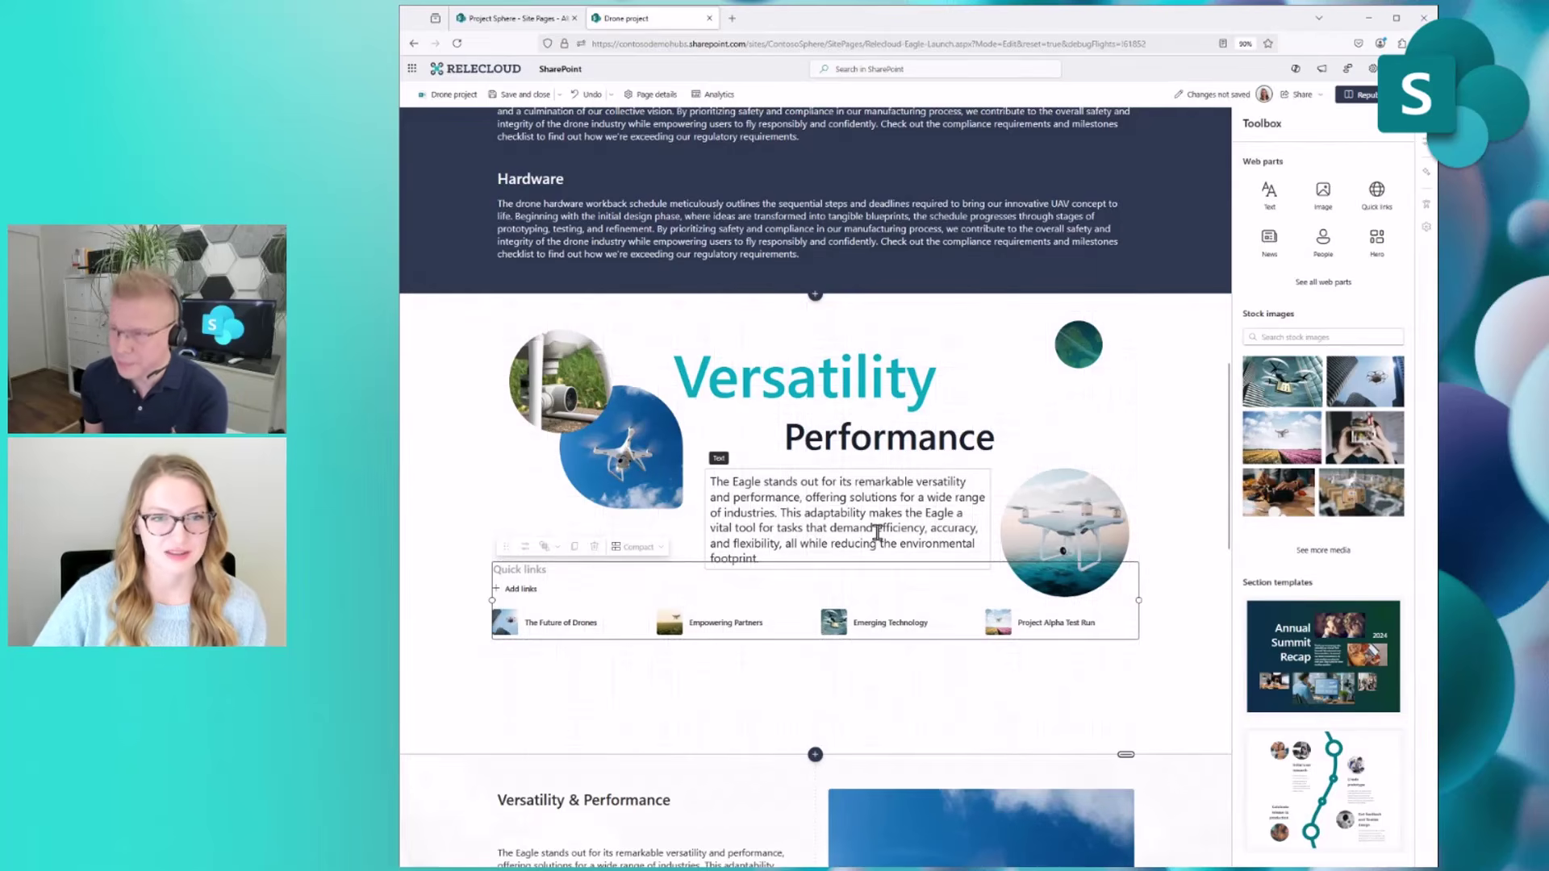
{"action": "left_click_drag", "start_coordinate": [1126, 755], "coordinate": [1122, 663]}
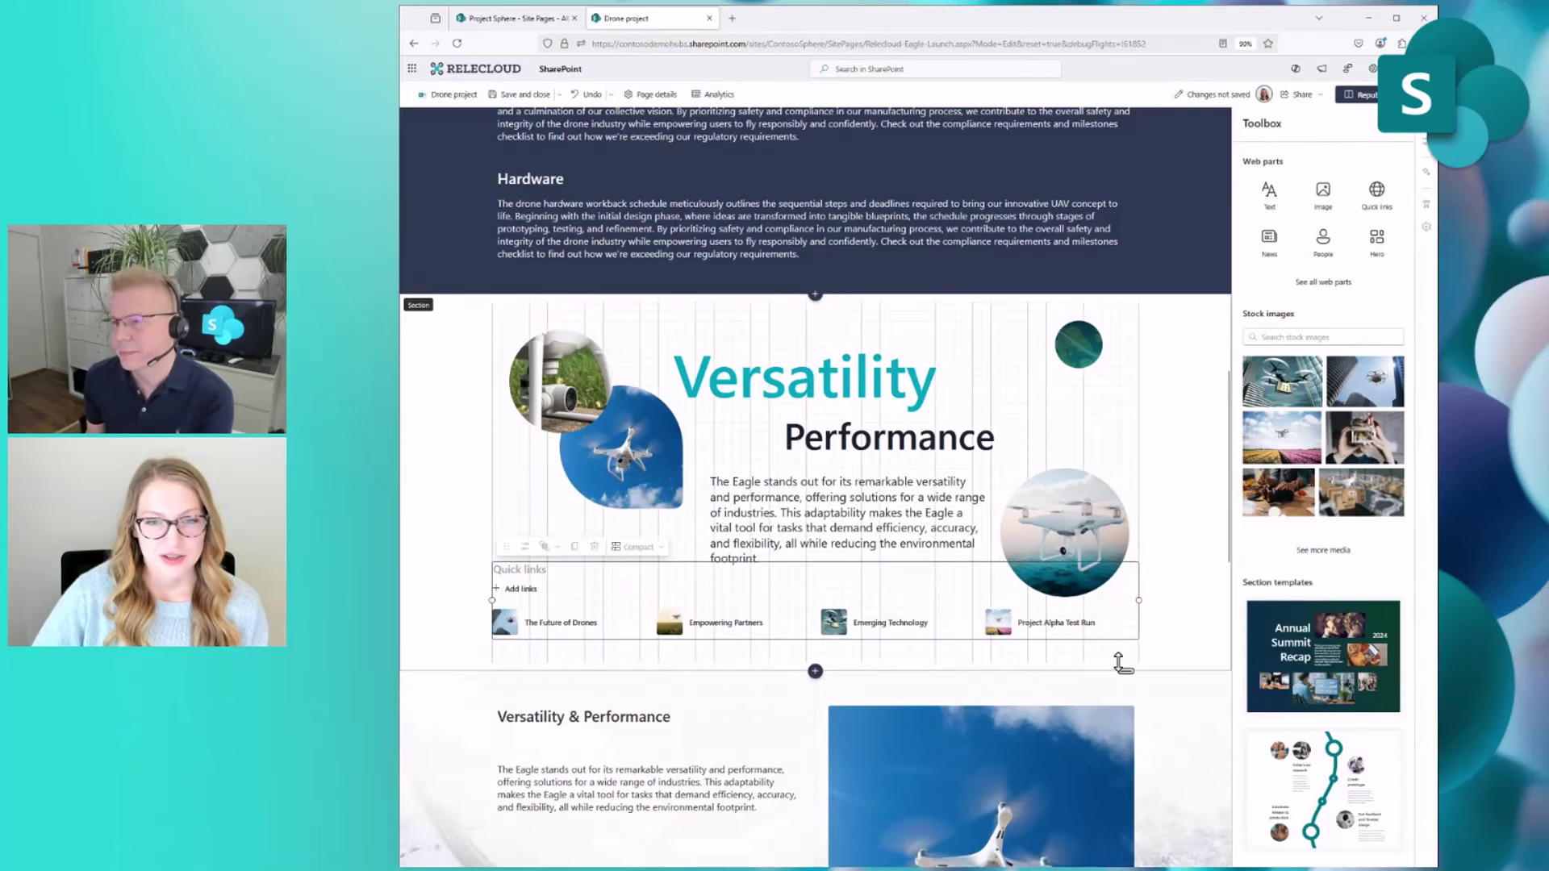
Use Arrange items to layer the blue drone image in front of the round pipe image
{"action": "left_click", "coordinate": [577, 382]}
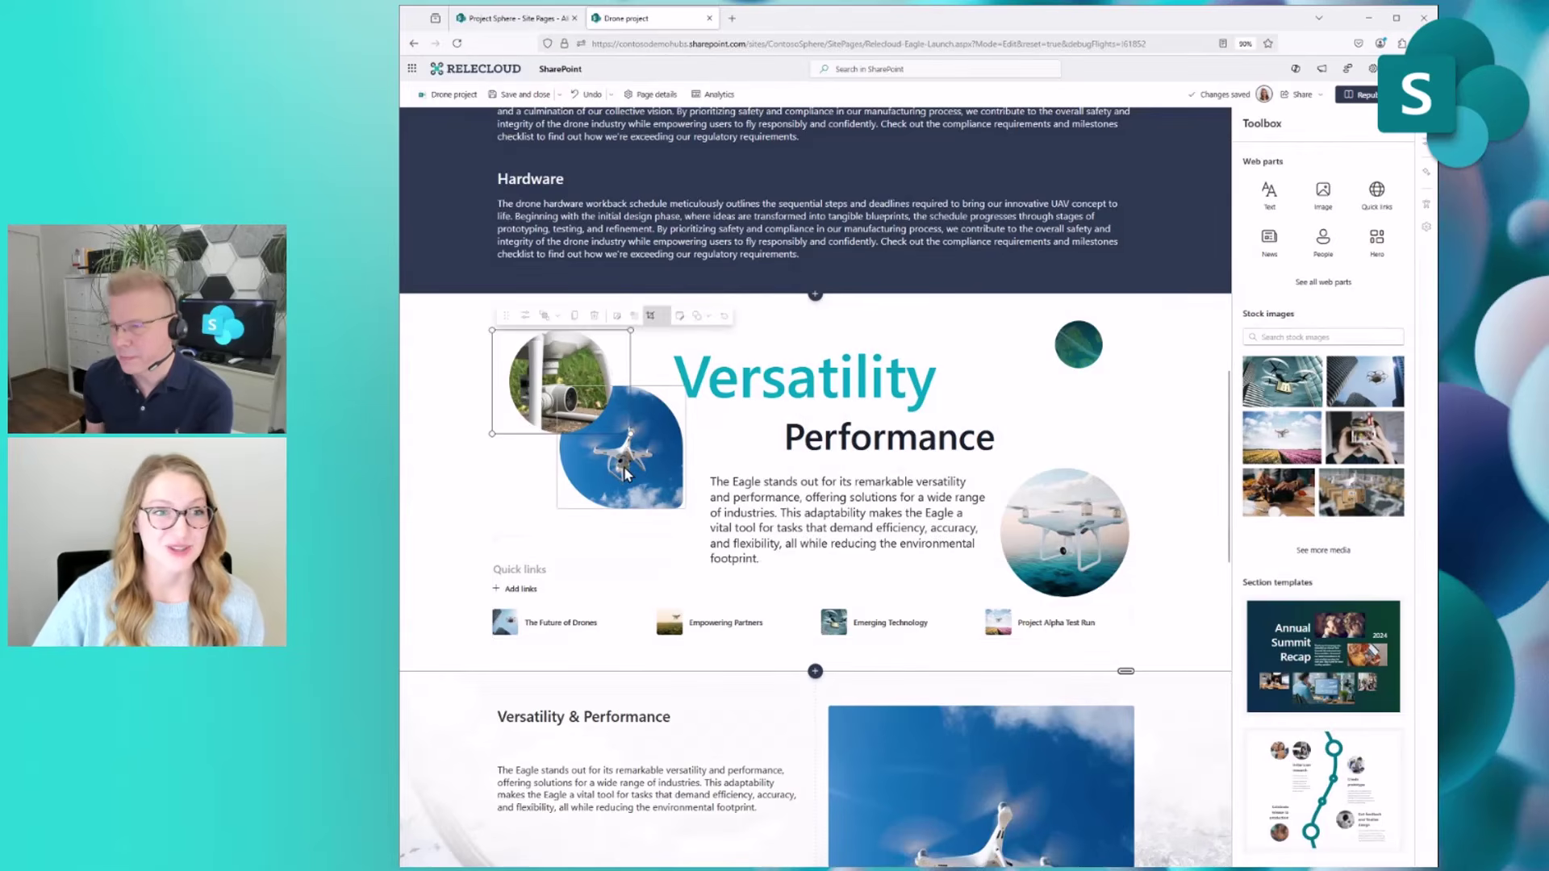
{"action": "left_click", "coordinate": [556, 323]}
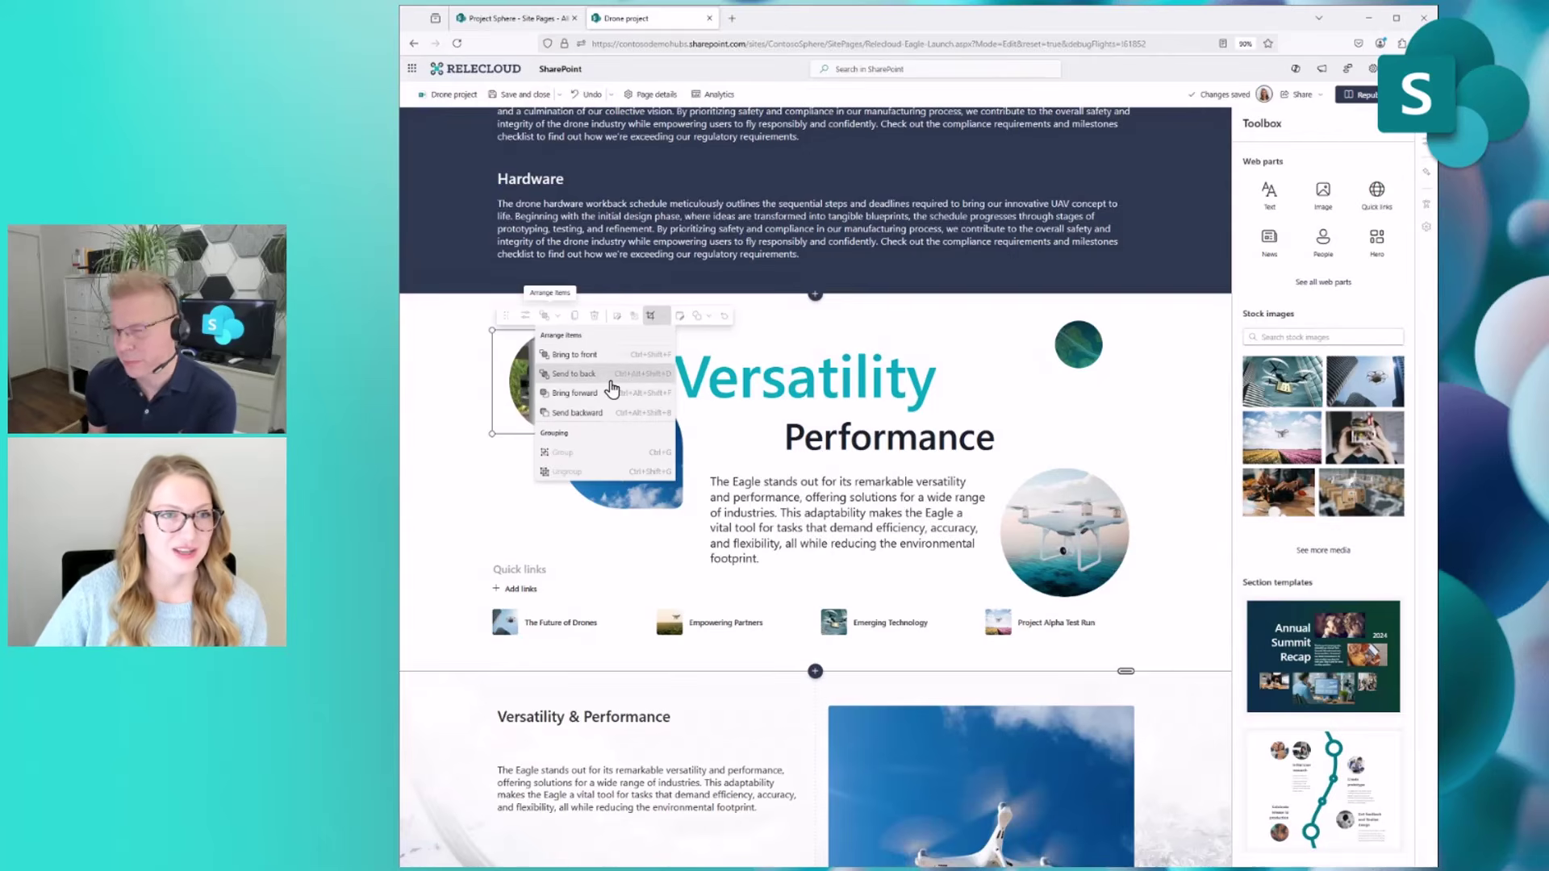
{"action": "left_click", "coordinate": [596, 413]}
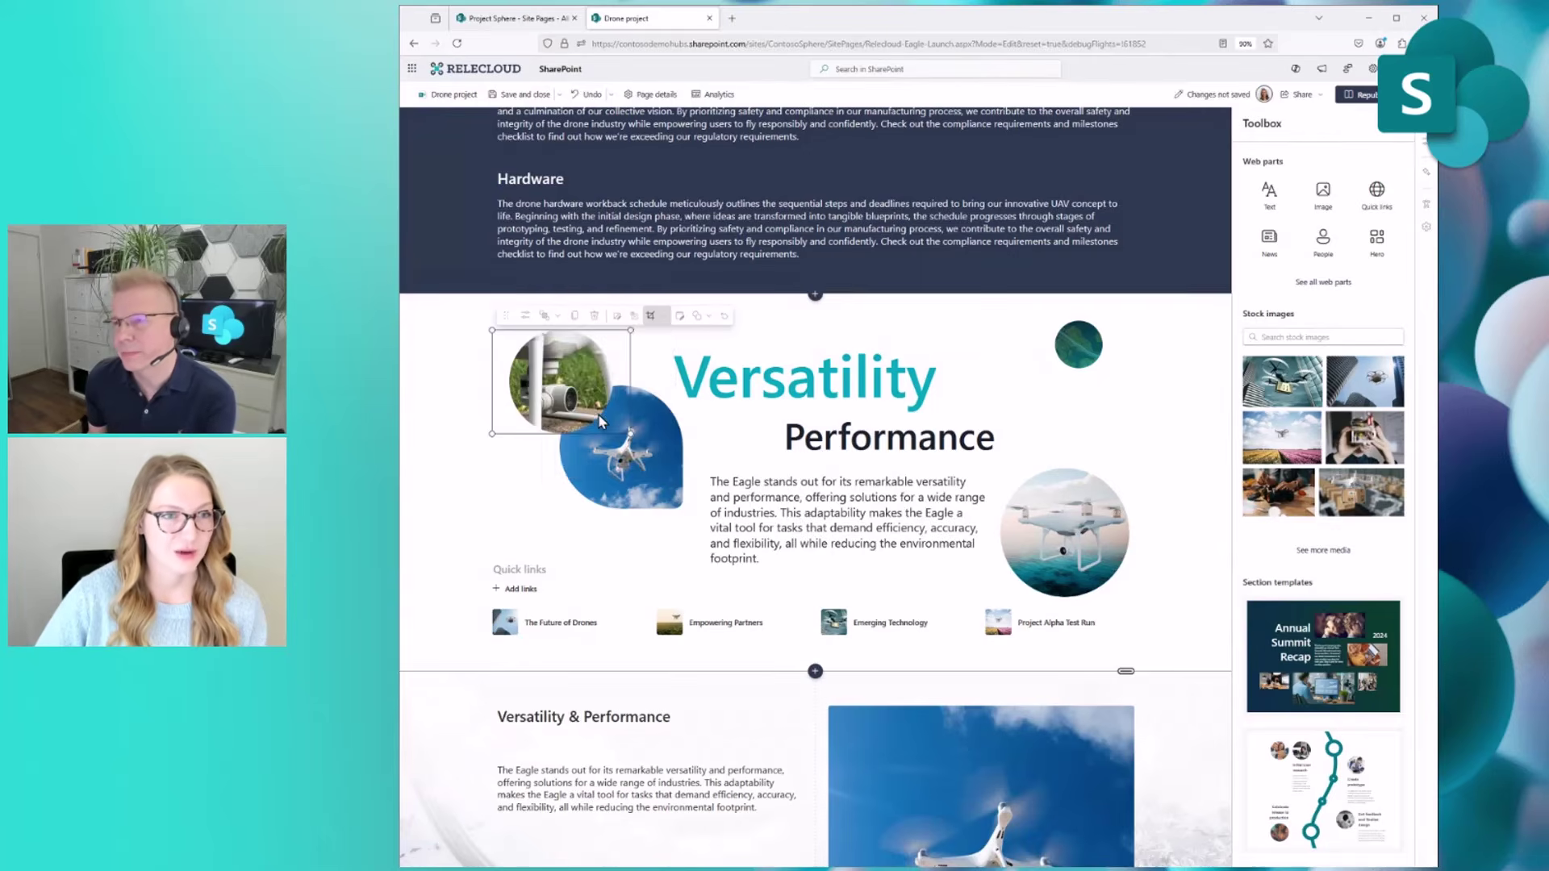
{"action": "left_click", "coordinate": [545, 314]}
{"action": "left_click", "coordinate": [569, 376]}
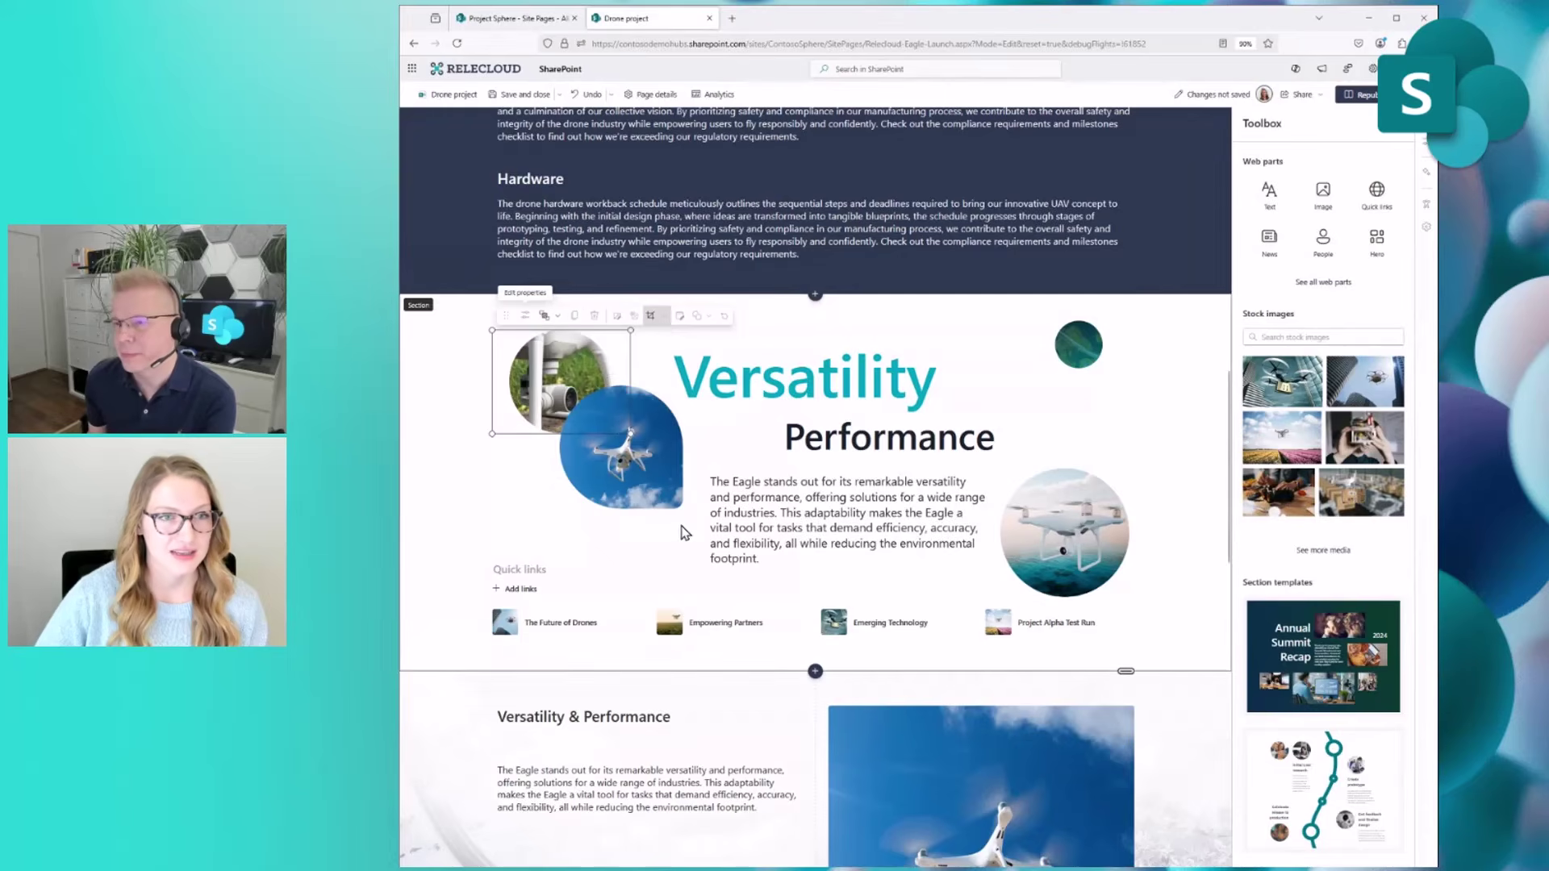
{"action": "left_click", "coordinate": [663, 489]}
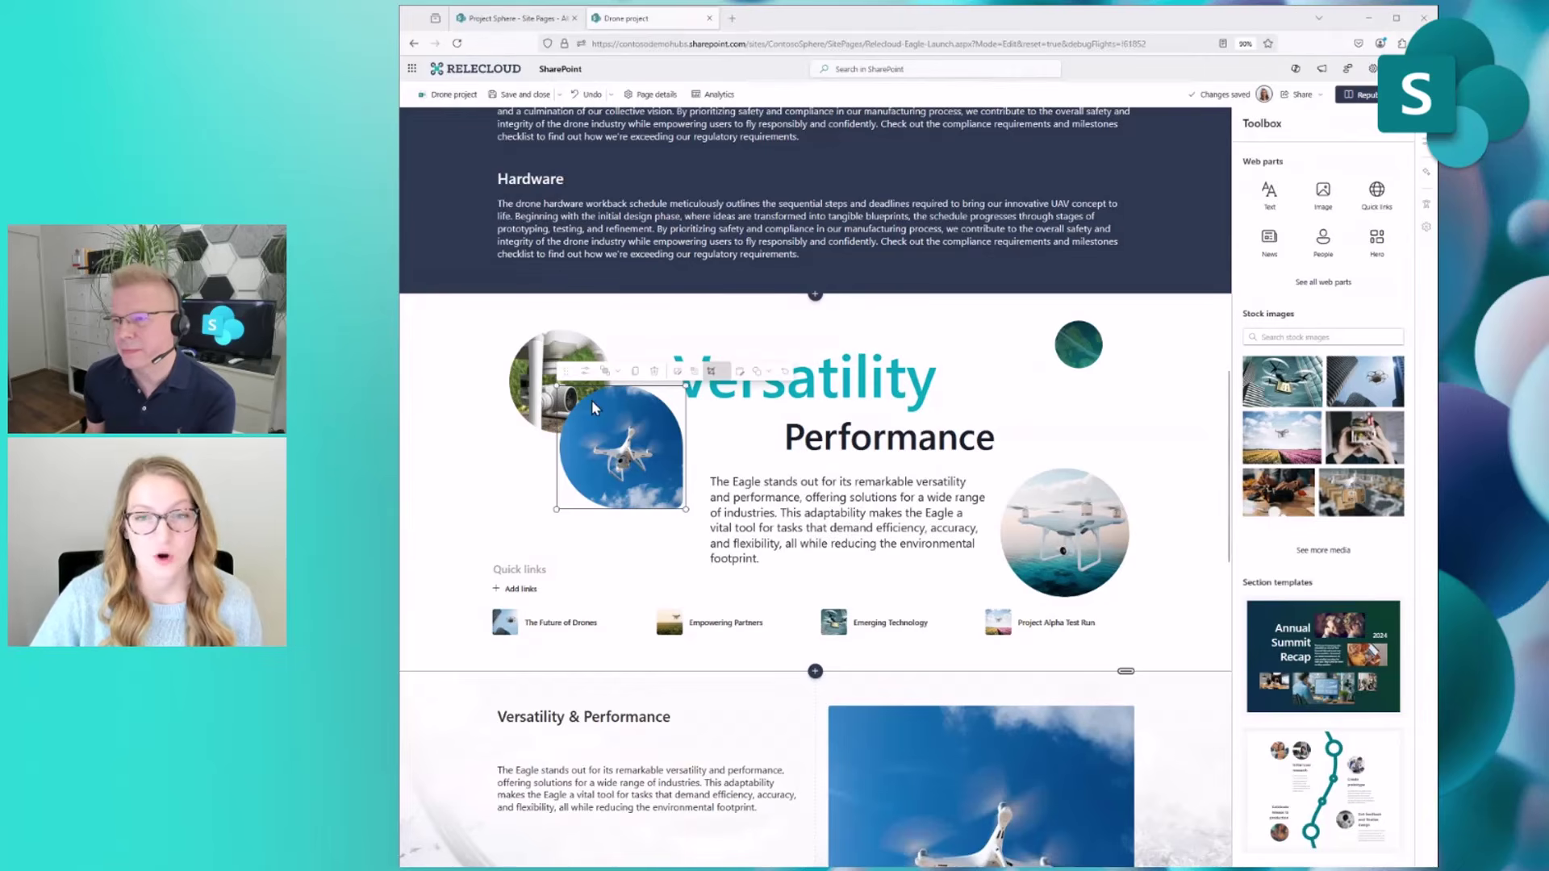
Group the pipe and blue drone images, then widen the Versatility paragraph text box
{"action": "left_click", "coordinate": [532, 364]}
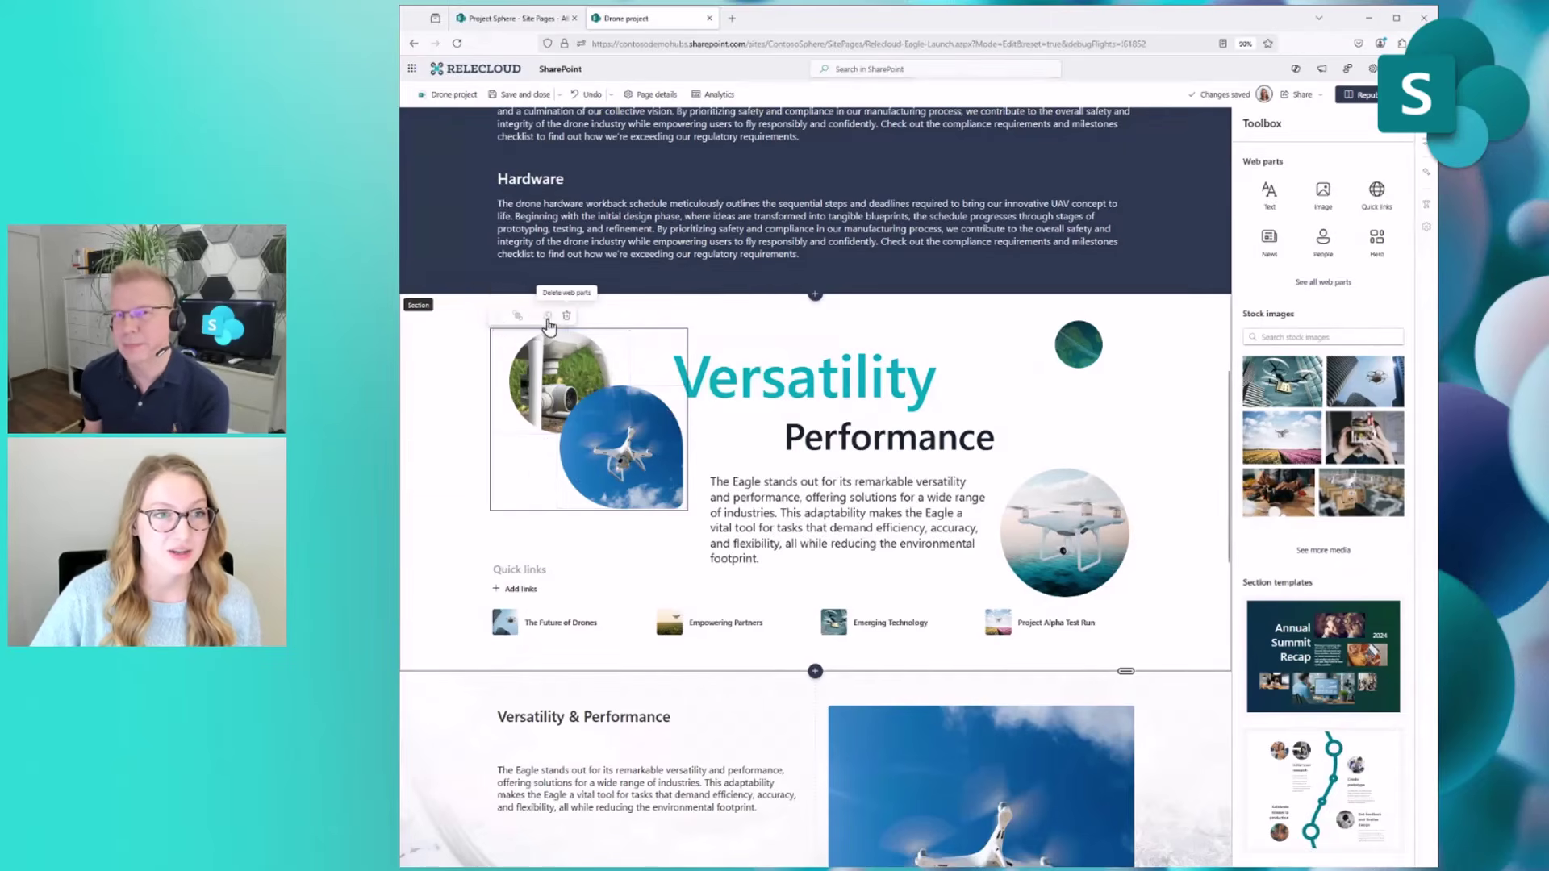
{"action": "left_click", "coordinate": [520, 316]}
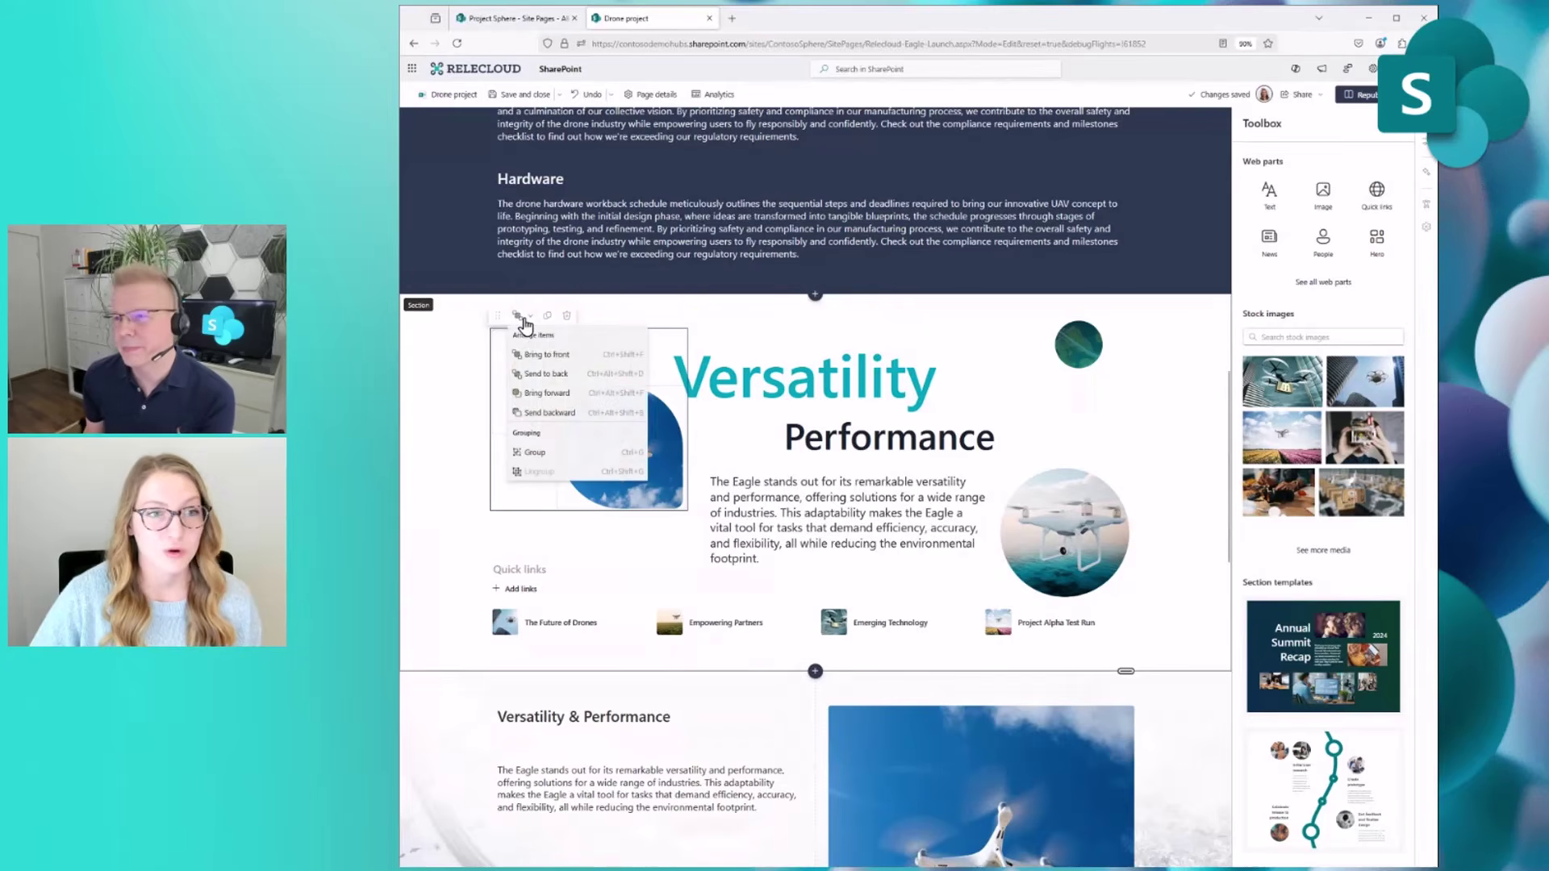
{"action": "mouse_move", "coordinate": [505, 322]}
{"action": "left_mouse_down"}
{"action": "mouse_move", "coordinate": [557, 331]}
{"action": "mouse_move", "coordinate": [557, 377]}
{"action": "mouse_move", "coordinate": [523, 325]}
{"action": "mouse_move", "coordinate": [581, 355]}
{"action": "mouse_move", "coordinate": [507, 324]}
{"action": "left_mouse_up"}
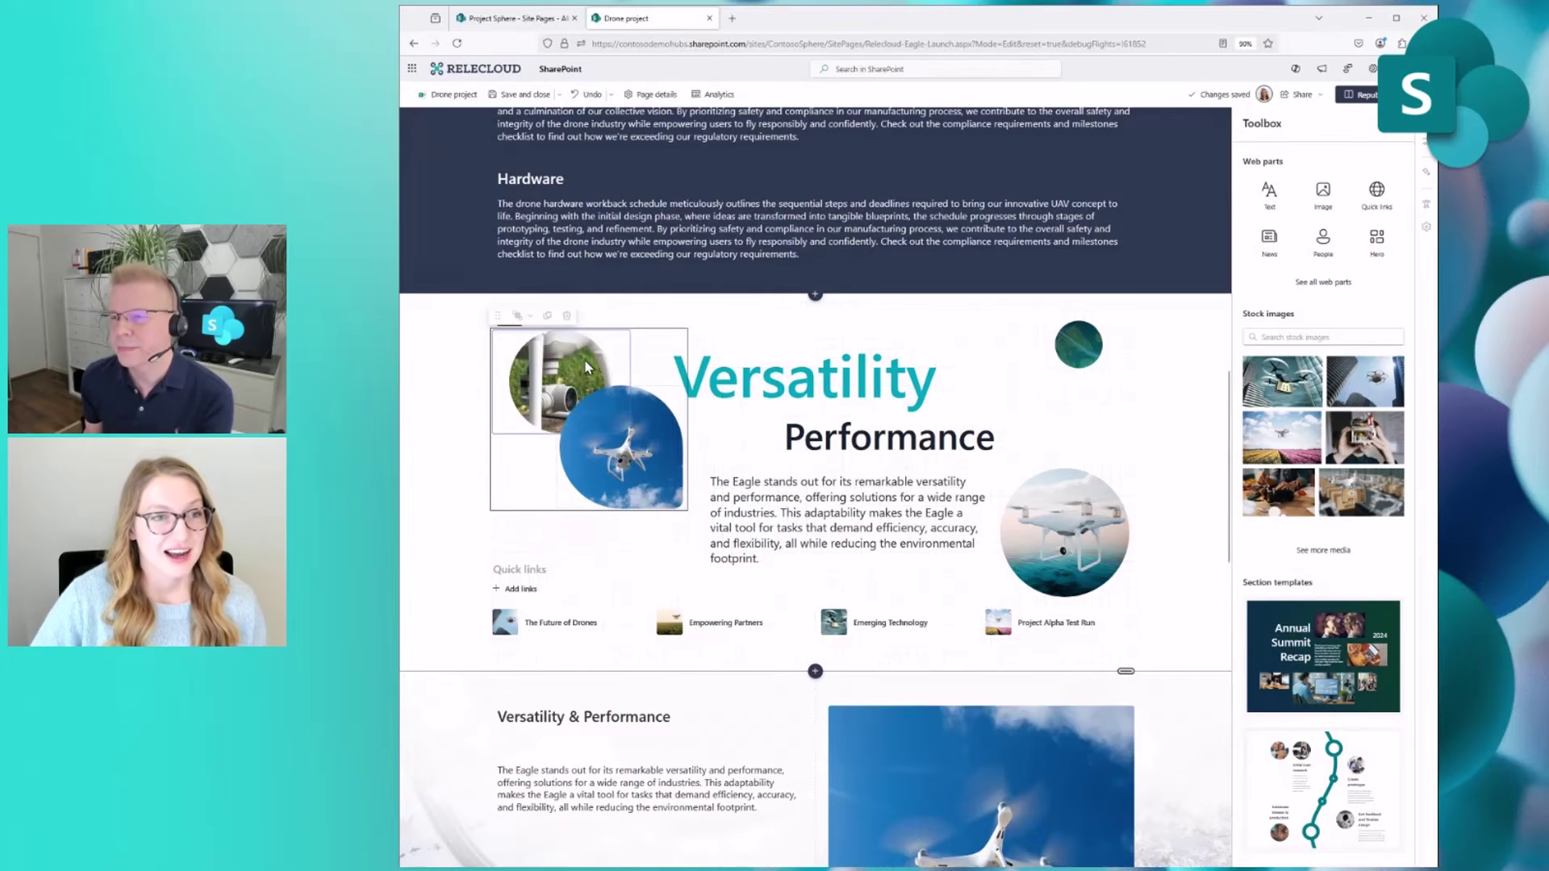
{"action": "left_click", "coordinate": [525, 317]}
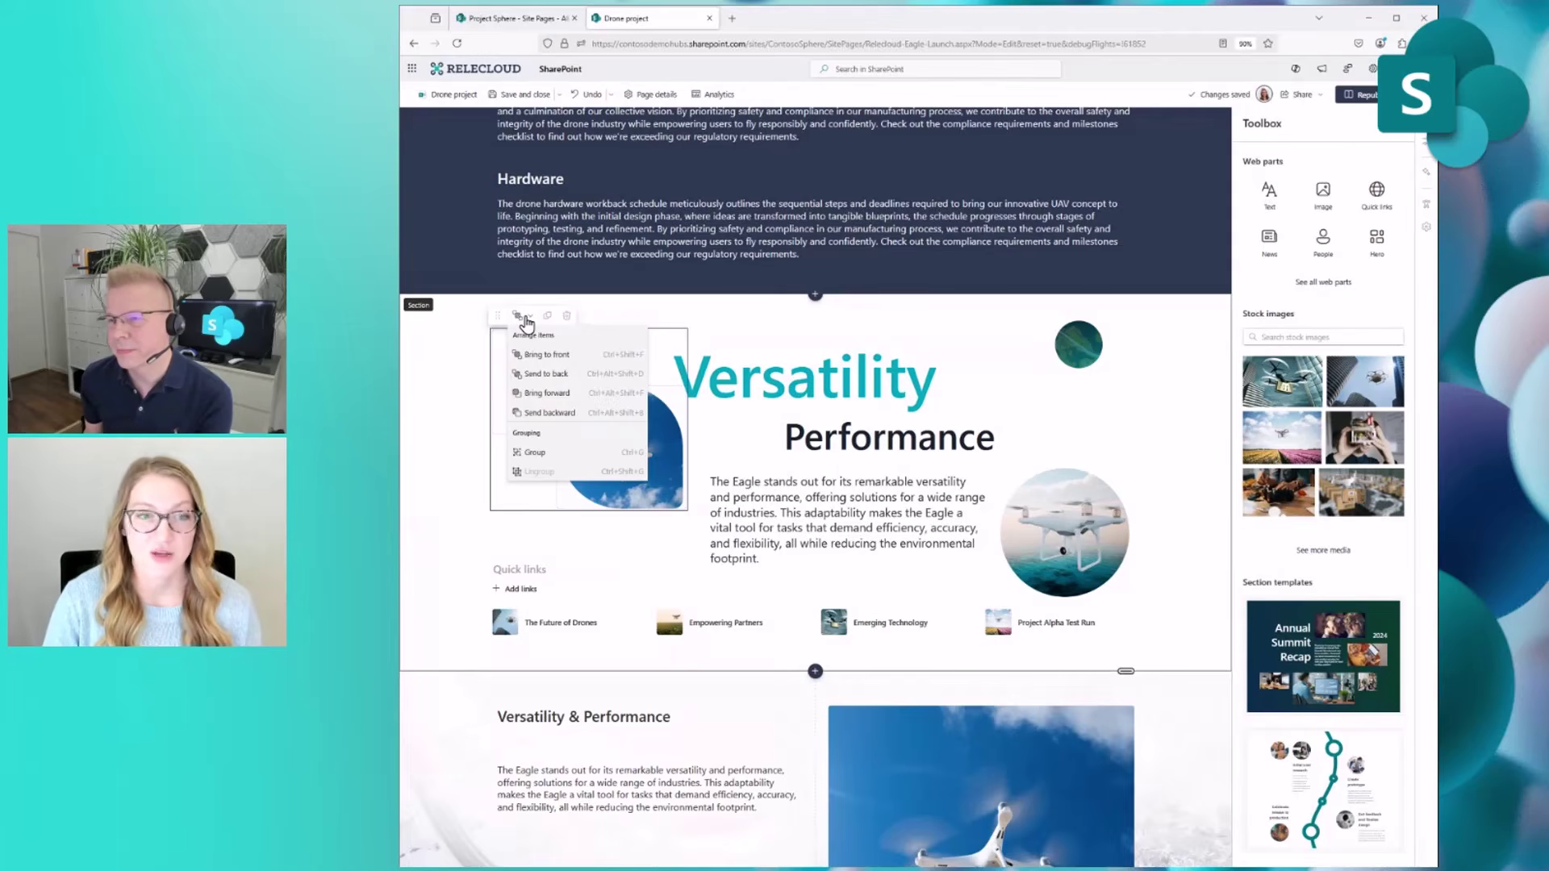
{"action": "left_click", "coordinate": [534, 453]}
{"action": "left_click", "coordinate": [917, 497]}
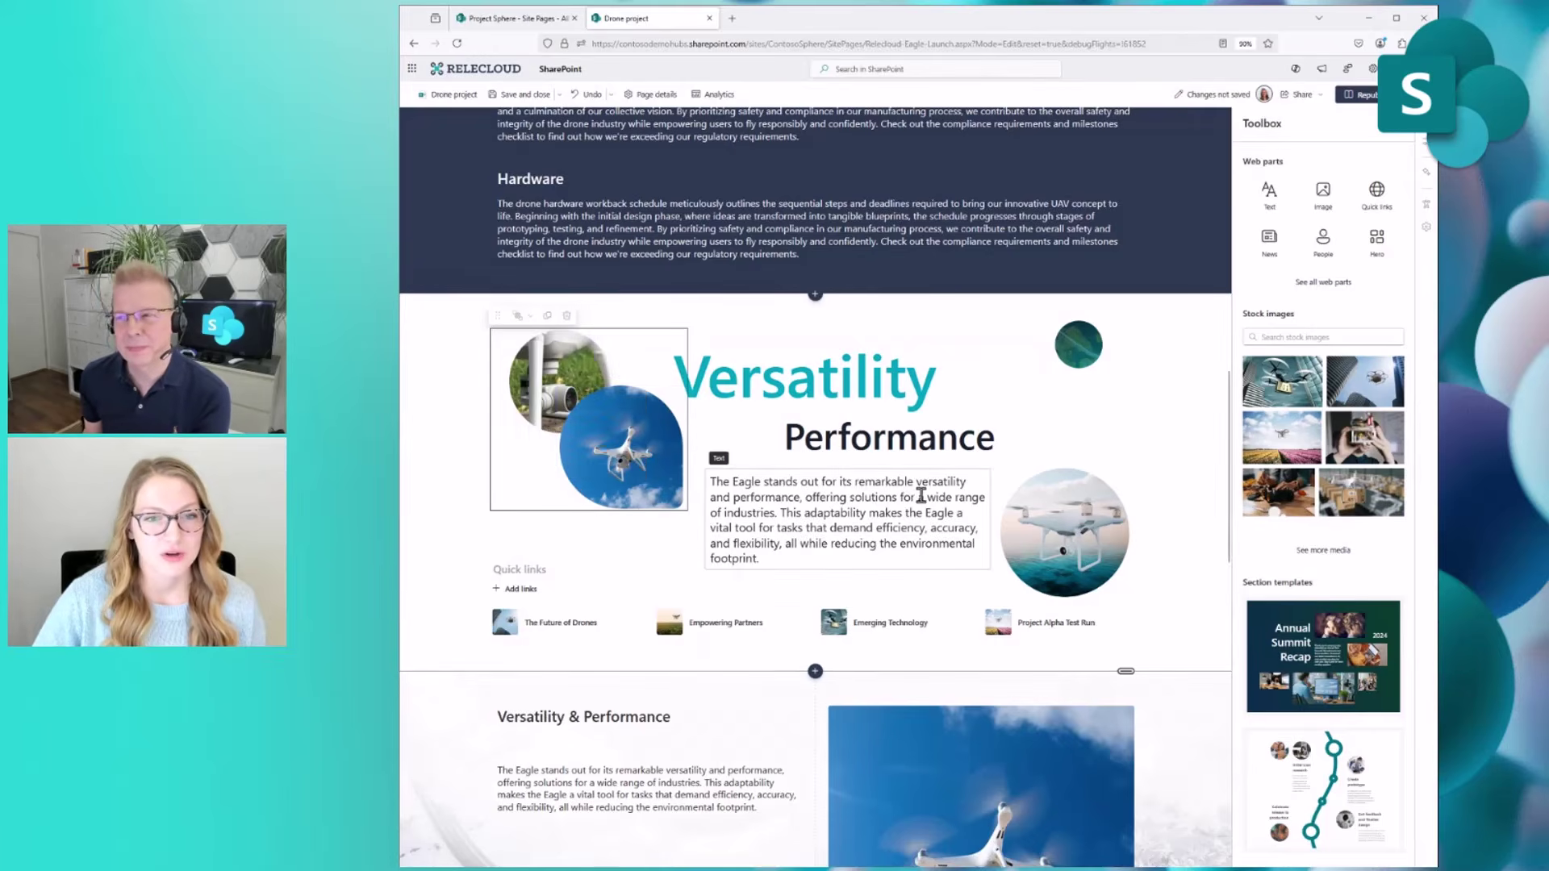
{"action": "left_click_drag", "start_coordinate": [991, 519], "coordinate": [1015, 385]}
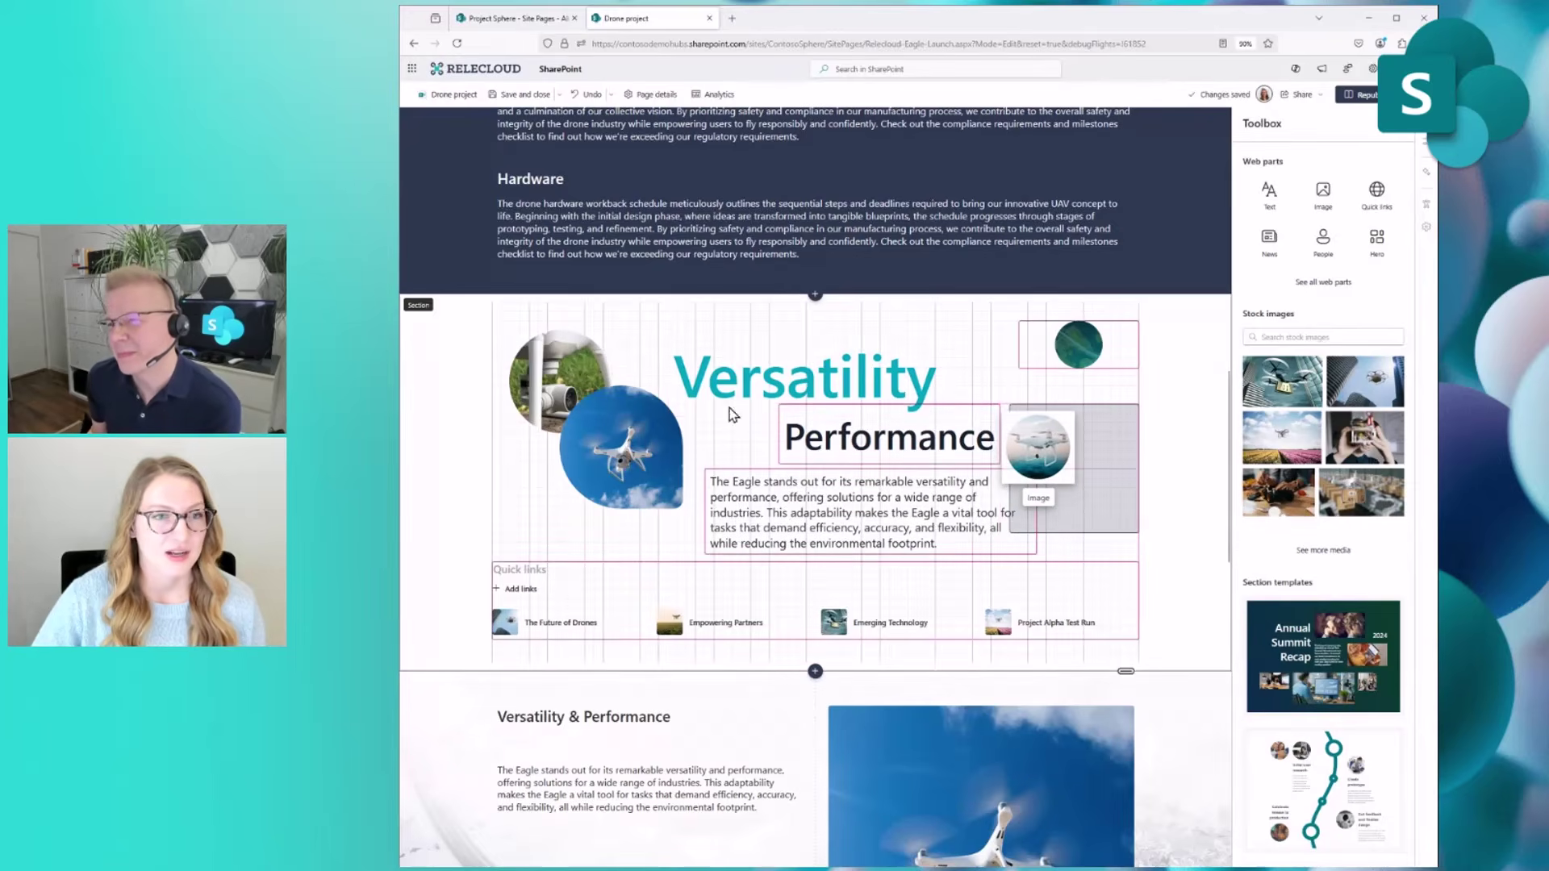
Move the round drone image up beside the paragraph and shrink the pipe image
{"action": "left_click_drag", "start_coordinate": [731, 414], "coordinate": [732, 414]}
{"action": "left_click", "coordinate": [530, 431]}
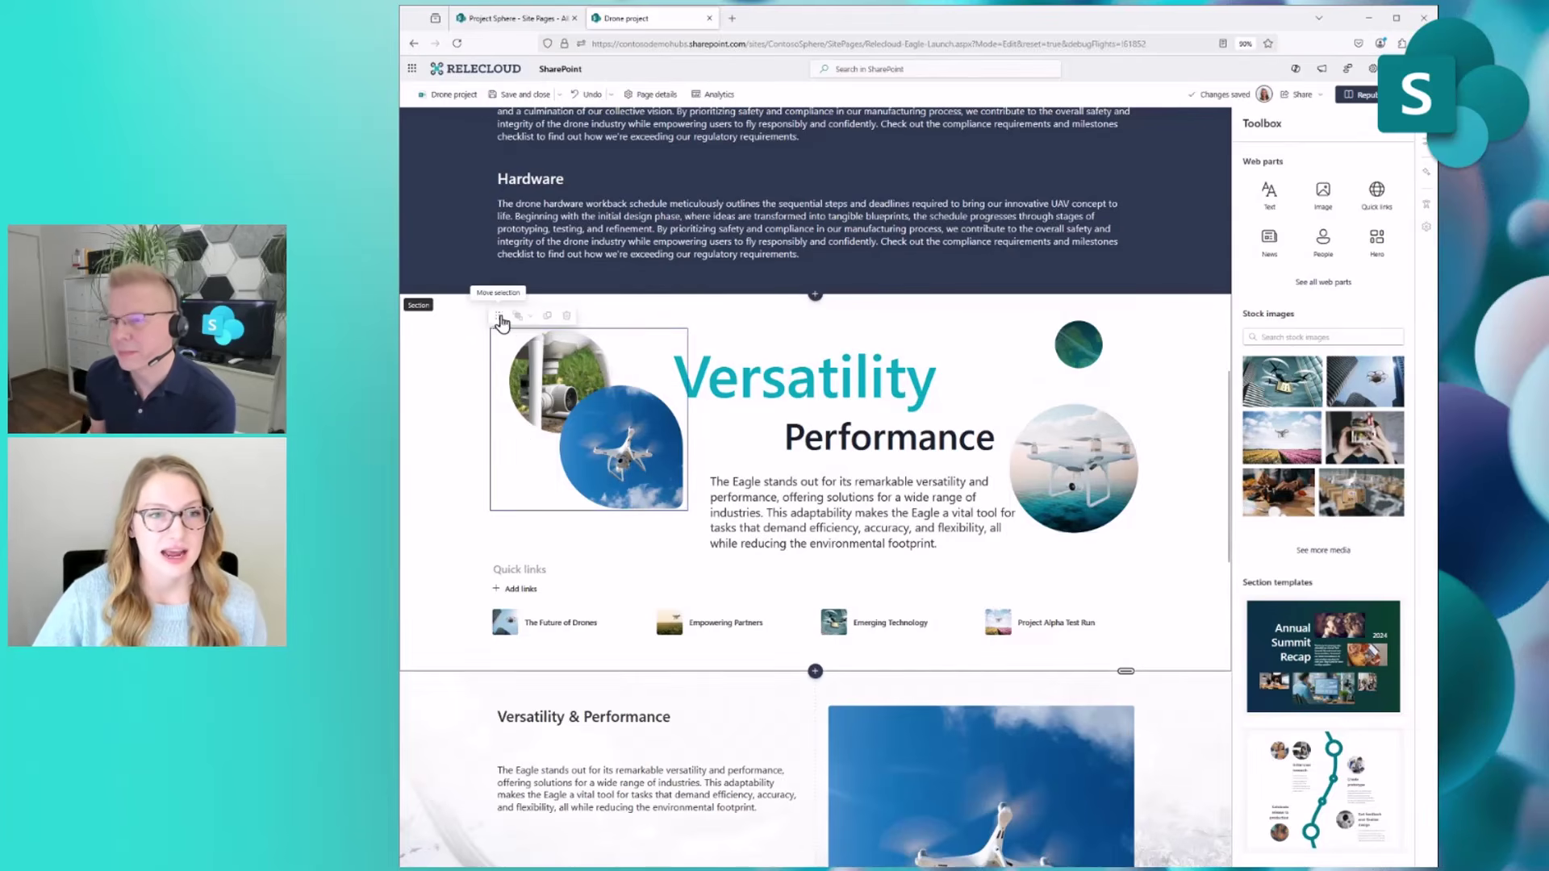
{"action": "left_click", "coordinate": [500, 334]}
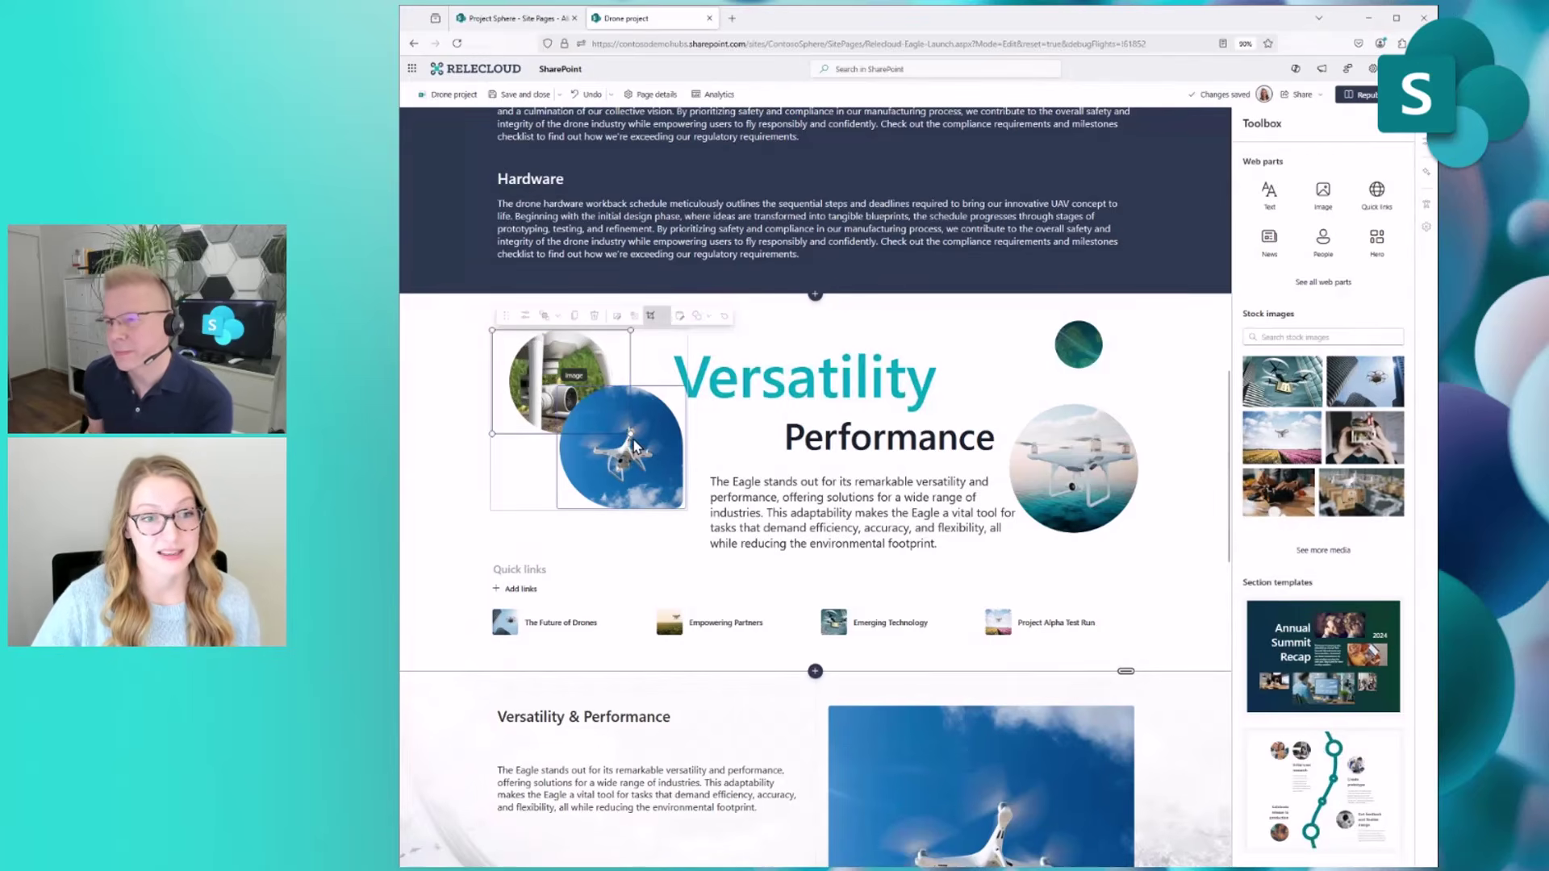
{"action": "left_click_drag", "start_coordinate": [634, 446], "coordinate": [630, 436]}
{"action": "left_click_drag", "start_coordinate": [595, 411], "coordinate": [604, 452]}
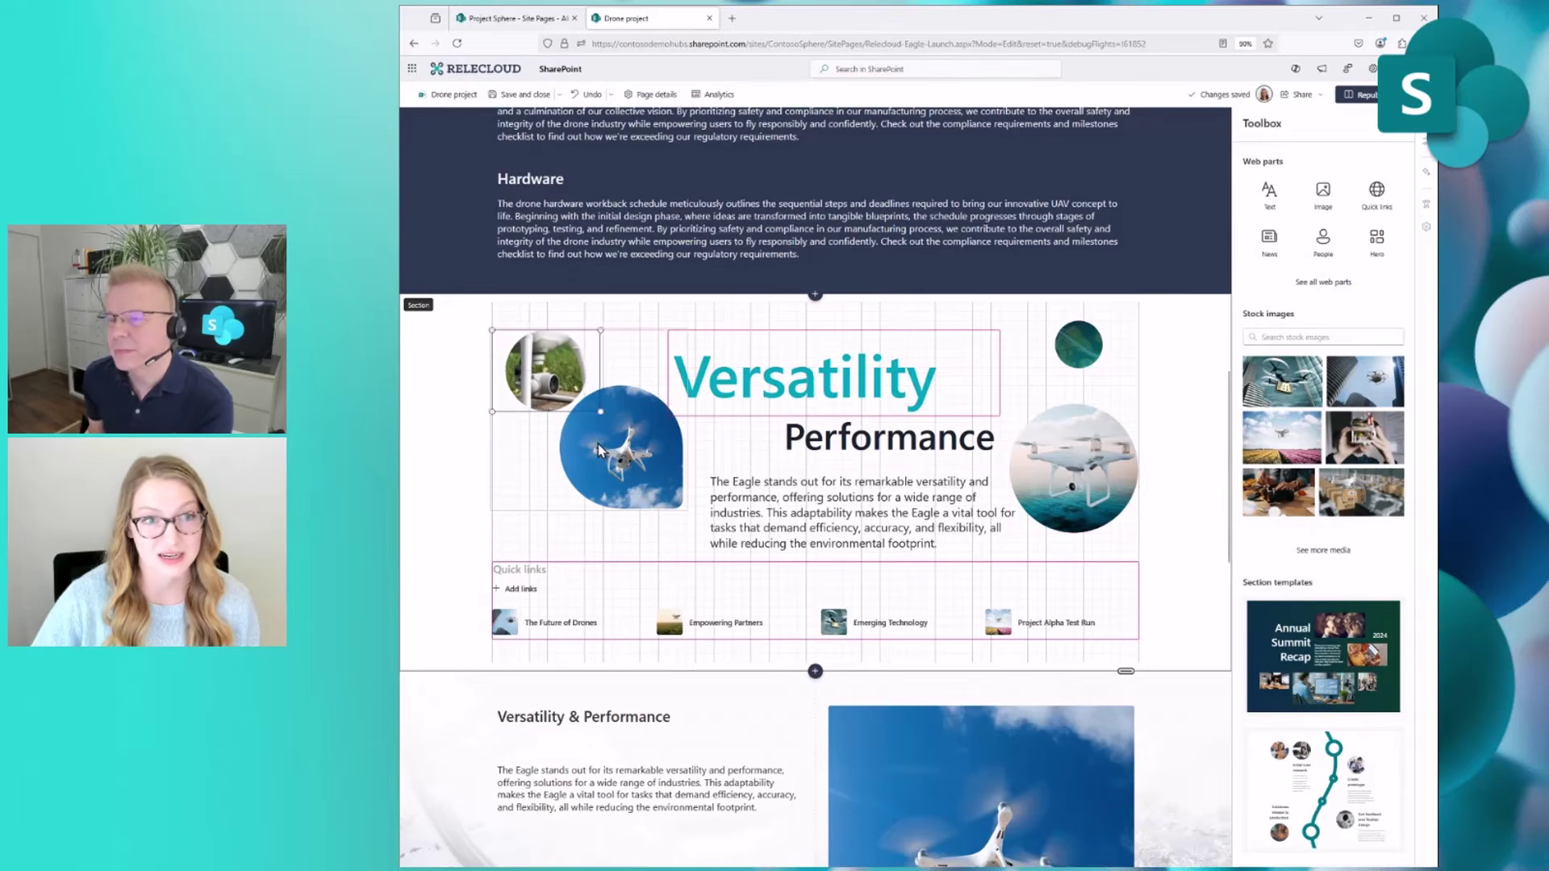
Place the Performance heading directly above the paragraph, with the paragraph just below it
{"action": "left_click", "coordinate": [907, 429]}
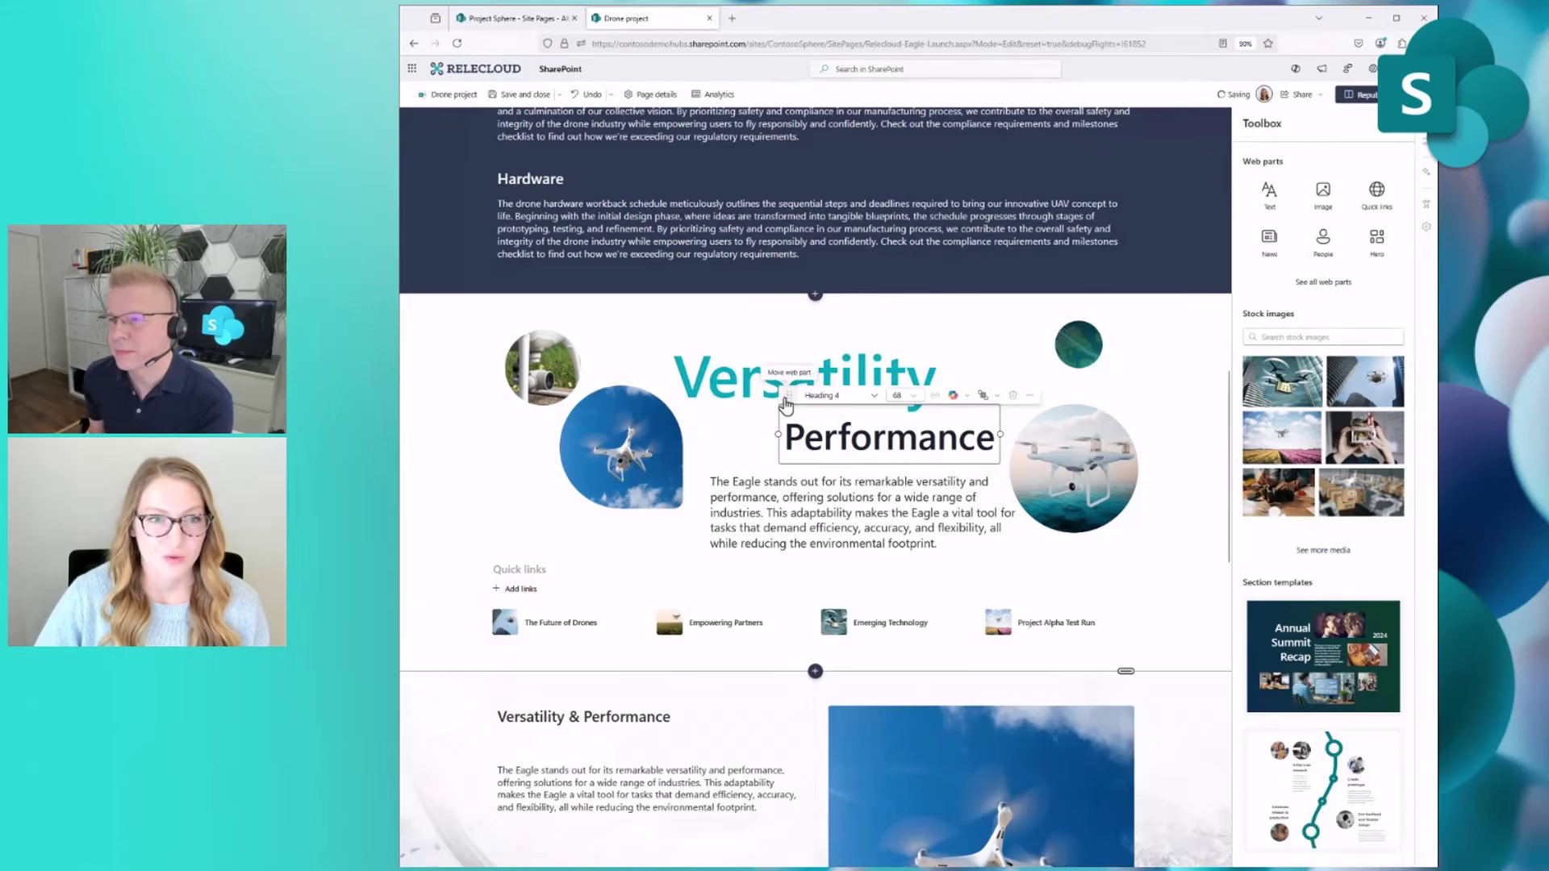
{"action": "mouse_move", "coordinate": [789, 397]}
{"action": "left_mouse_down"}
{"action": "mouse_move", "coordinate": [802, 419]}
{"action": "mouse_move", "coordinate": [789, 417]}
{"action": "left_mouse_up"}
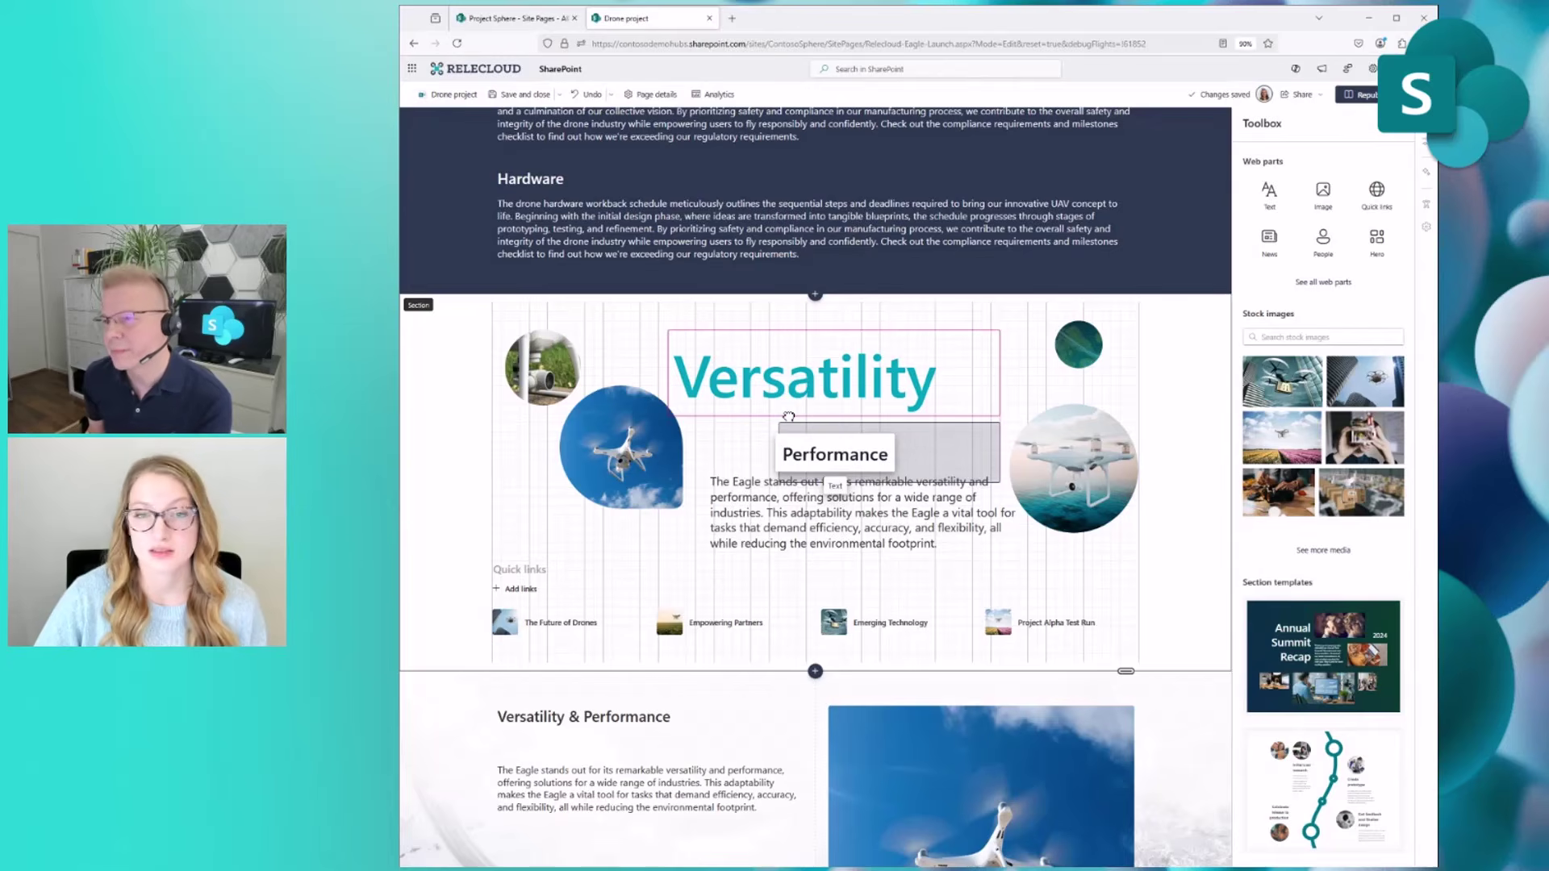
{"action": "left_click_drag", "start_coordinate": [789, 417], "coordinate": [790, 418]}
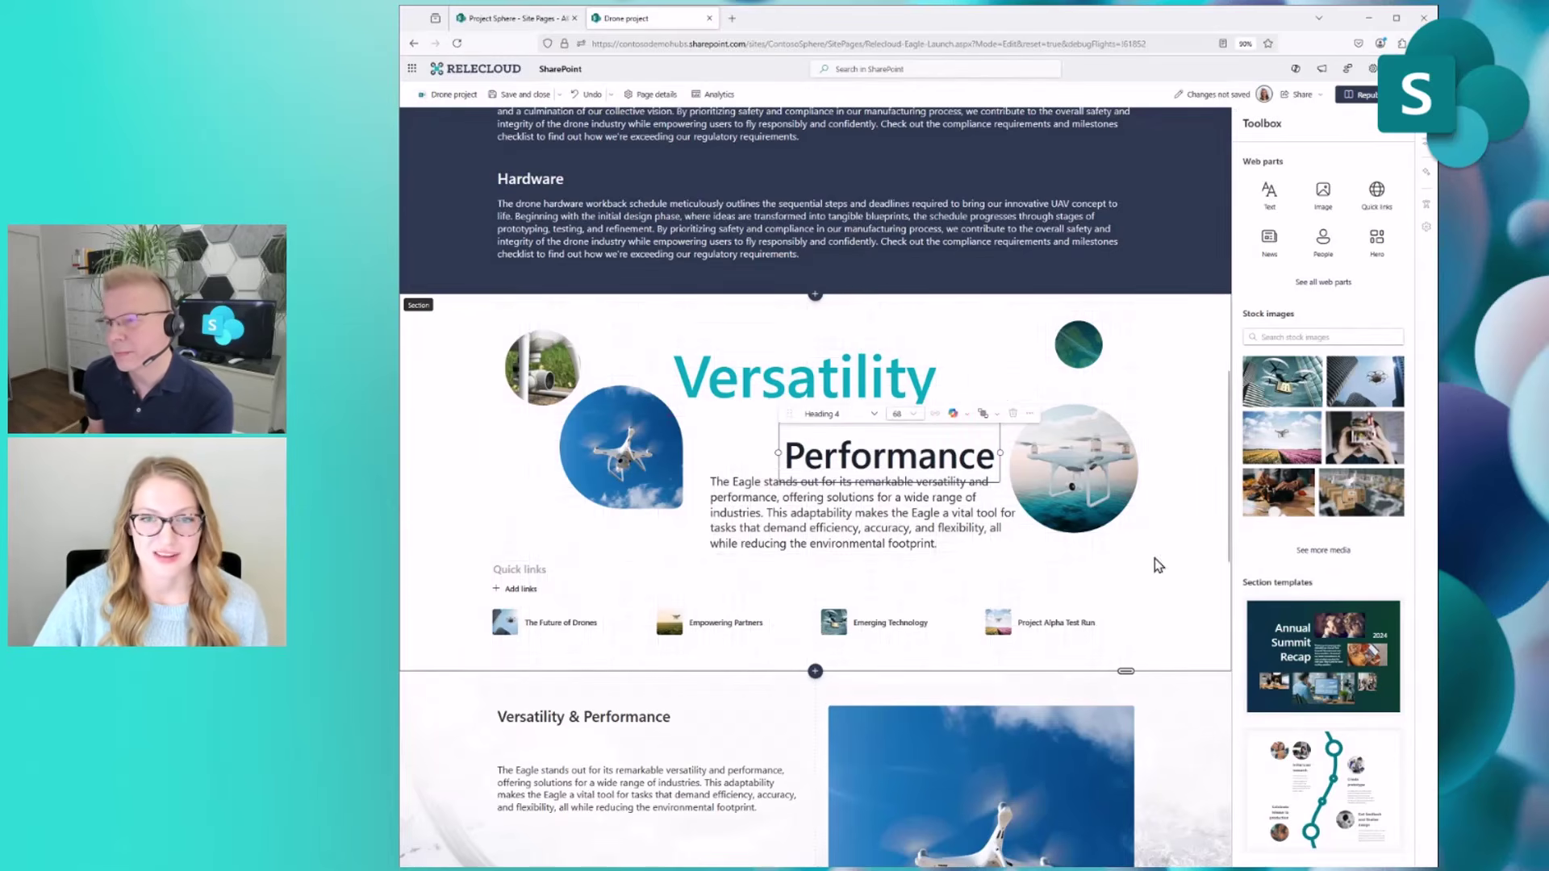
{"action": "left_click", "coordinate": [897, 541]}
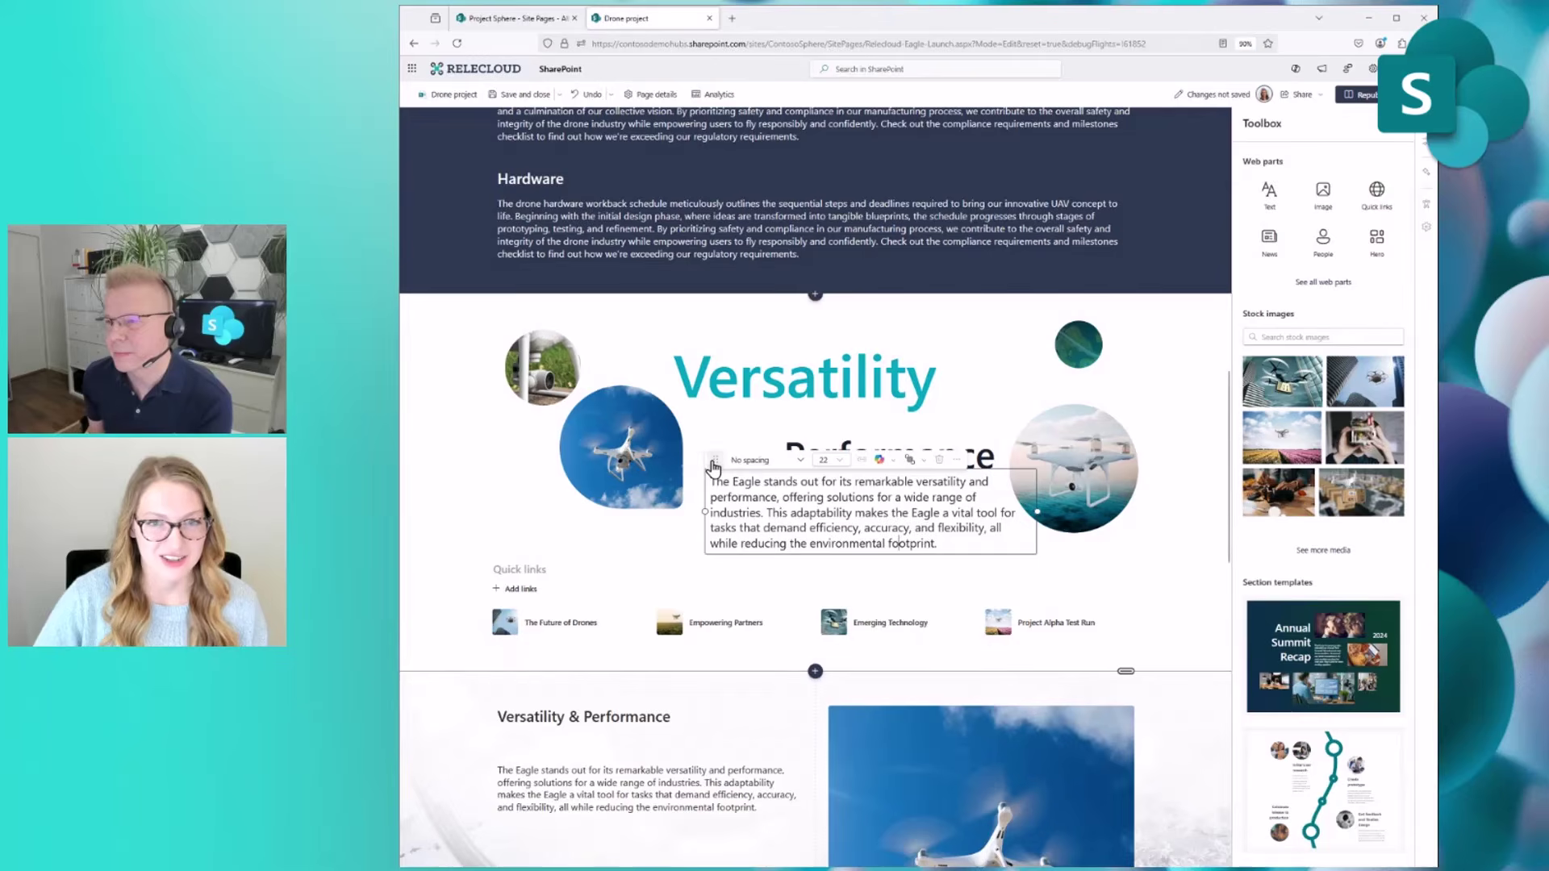
{"action": "left_click_drag", "start_coordinate": [710, 481], "coordinate": [718, 485]}
{"action": "left_click", "coordinate": [1220, 580]}
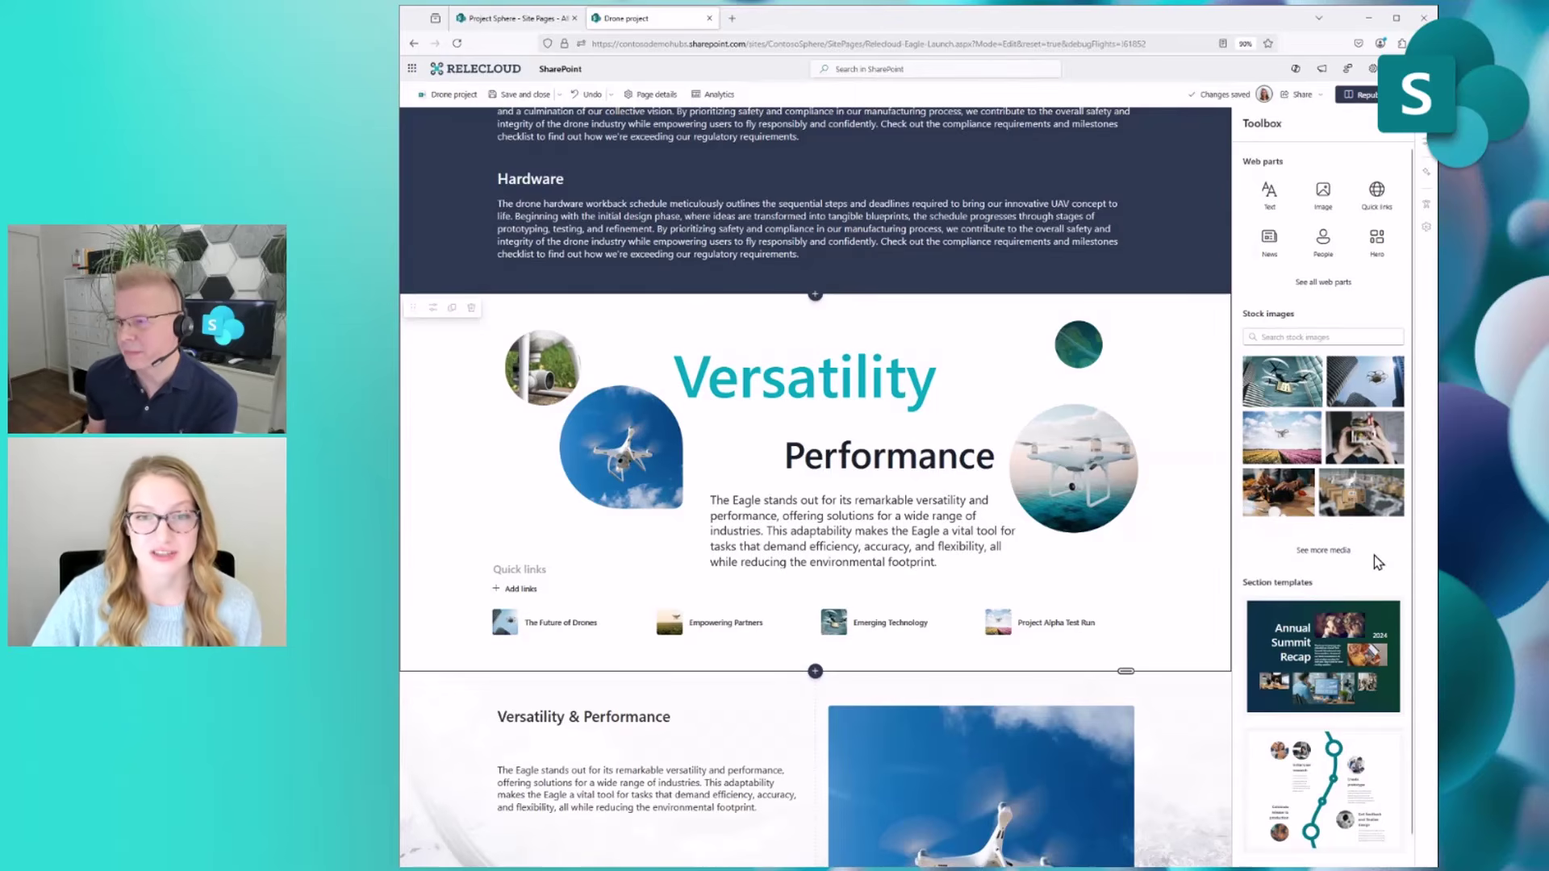
From all section templates, add Story in numbers below the Versatility section
{"action": "scroll", "coordinate": [1373, 555], "scroll_direction": "down", "scroll_amount": 1}
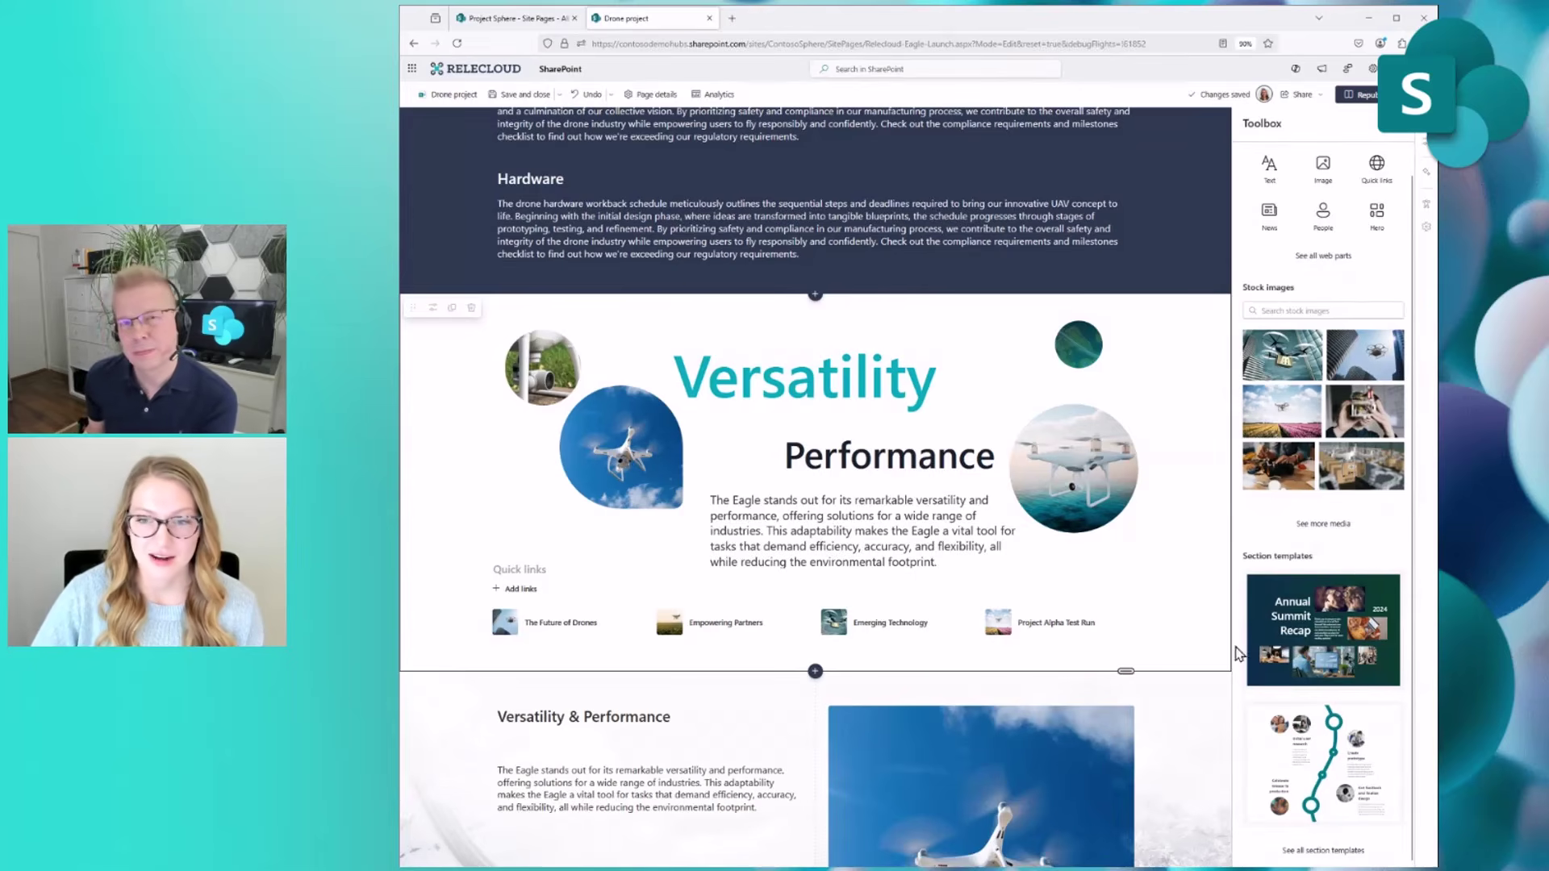
{"action": "left_click", "coordinate": [1324, 851]}
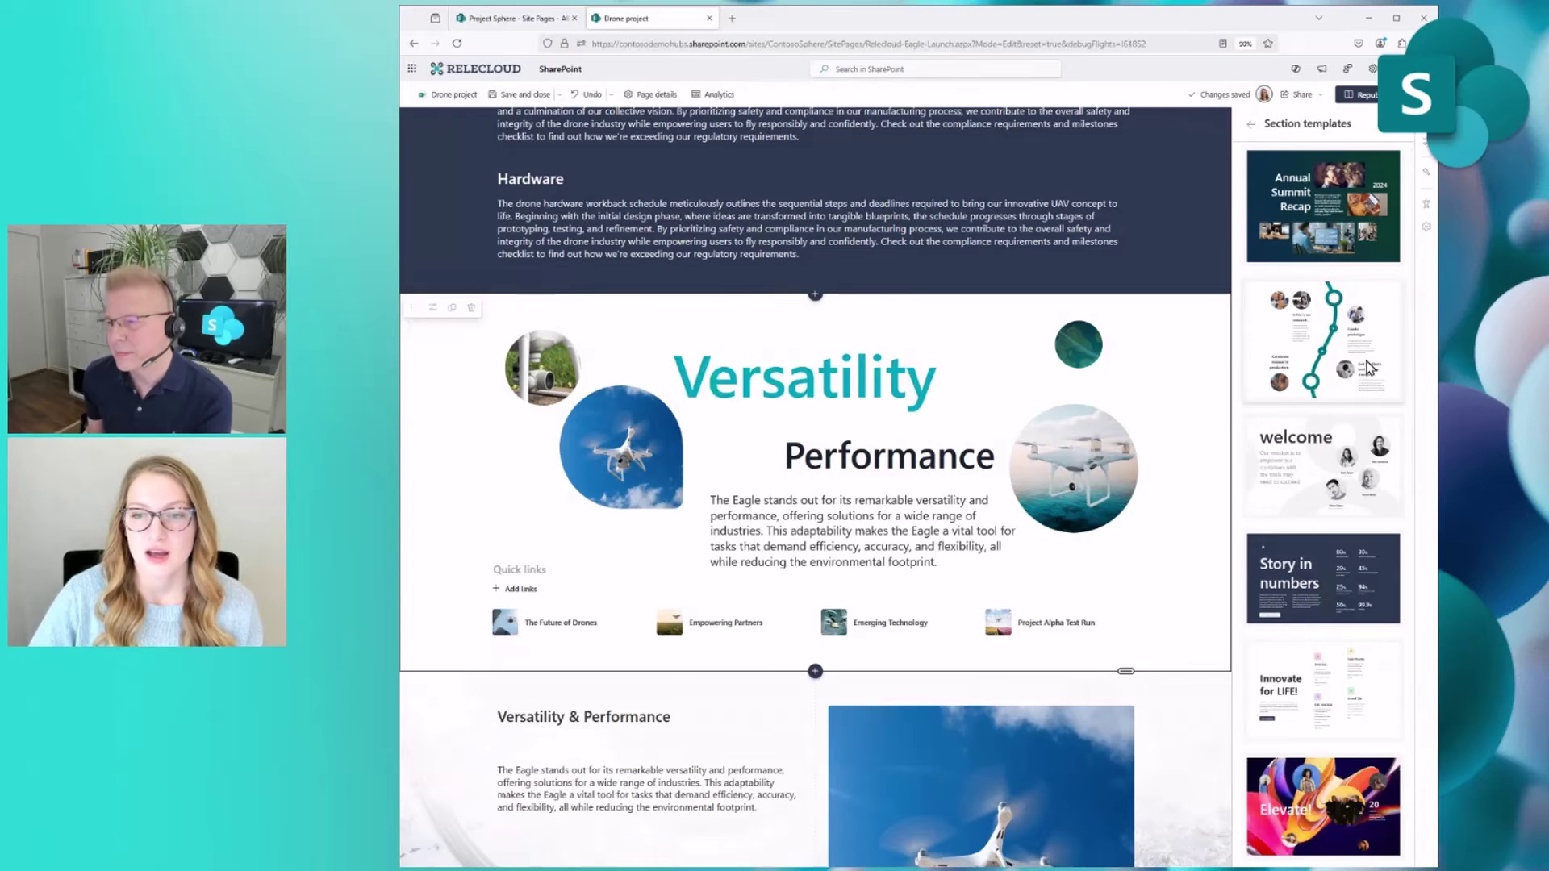
{"action": "scroll", "coordinate": [1369, 368], "scroll_direction": "down", "scroll_amount": 3}
{"action": "scroll", "coordinate": [1362, 450], "scroll_direction": "up", "scroll_amount": 3}
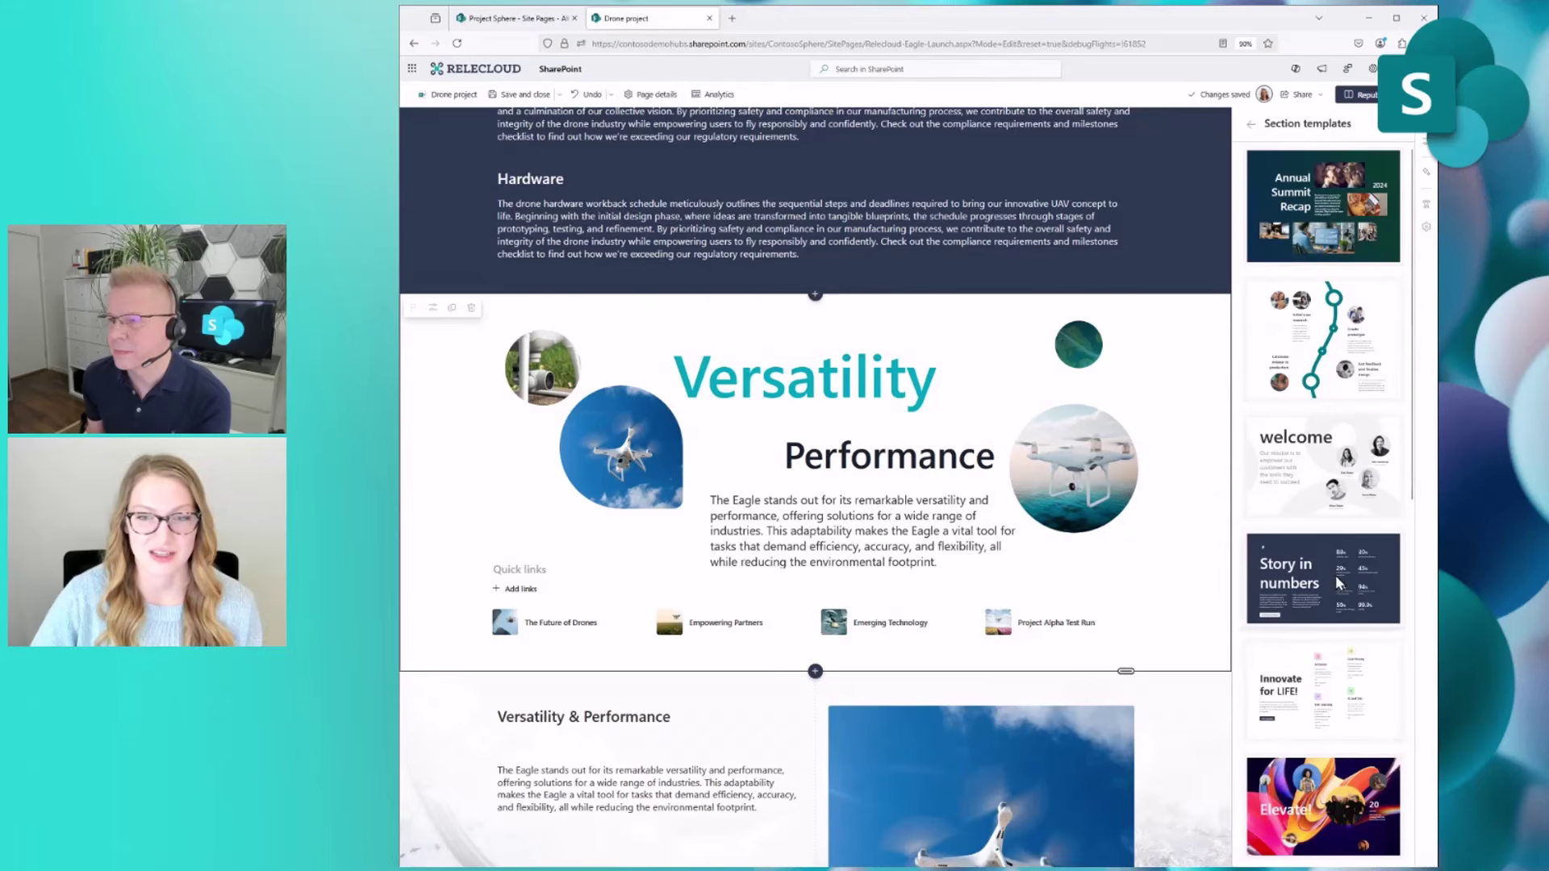
{"action": "left_click_drag", "start_coordinate": [1346, 587], "coordinate": [1107, 704]}
Delete the Story in numbers section from the page
{"action": "scroll", "coordinate": [1107, 703], "scroll_direction": "down", "scroll_amount": 5}
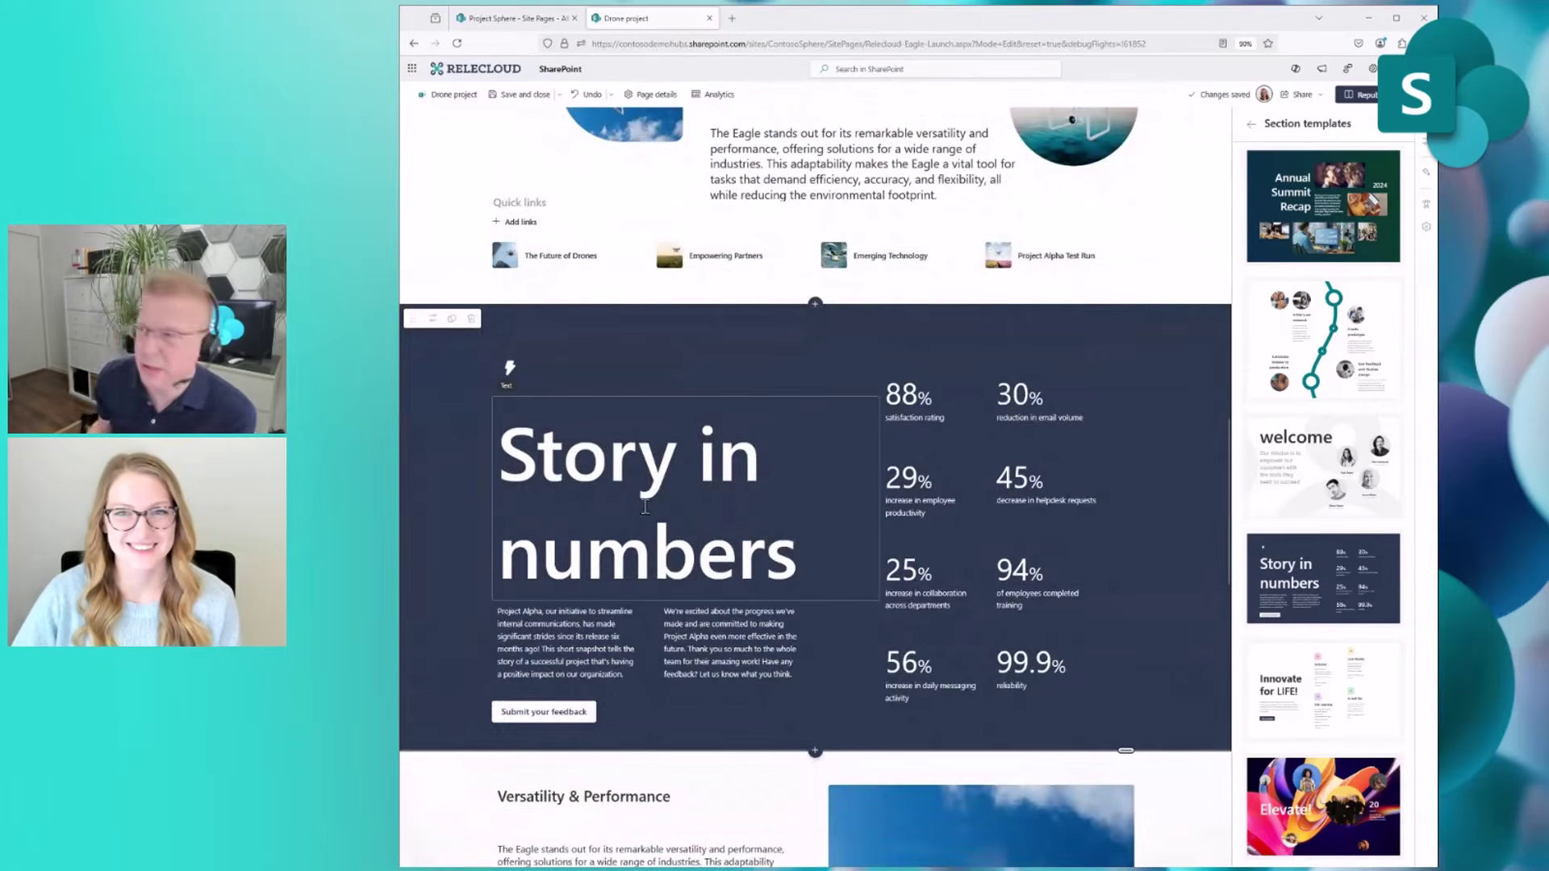
{"action": "left_click", "coordinate": [469, 326]}
{"action": "scroll", "coordinate": [772, 551], "scroll_direction": "up", "scroll_amount": 5}
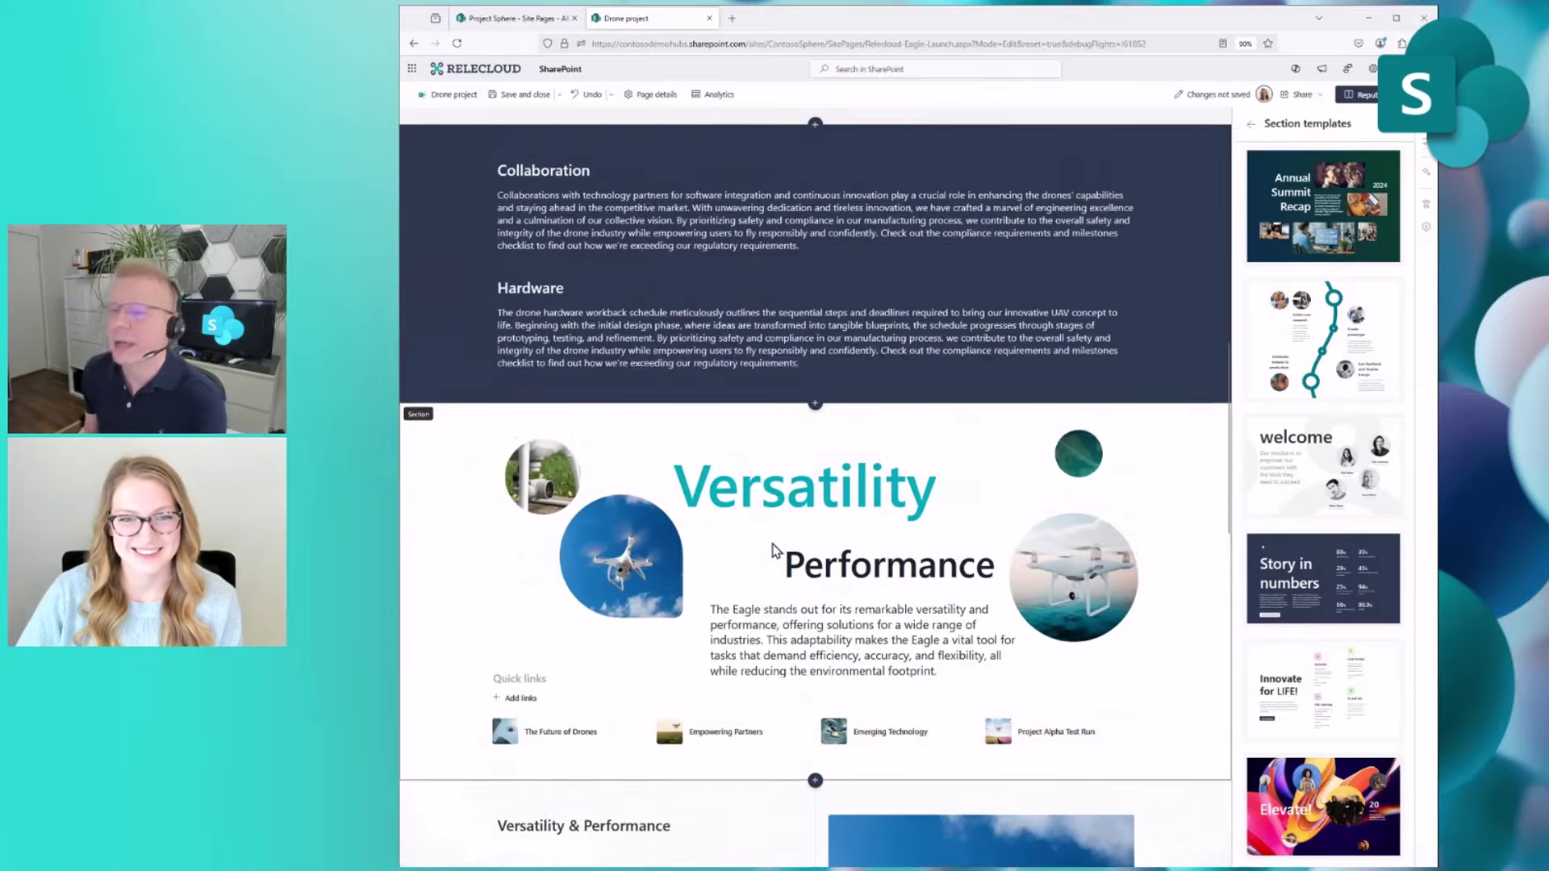